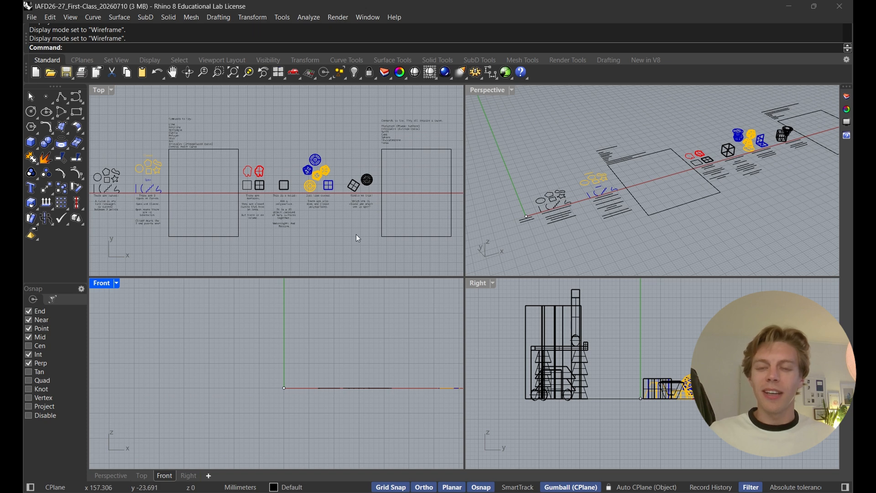
# Examine the row of example curves, surfaces and solids in the Top and Perspective views.
pyautogui.moveTo(317, 244); pyautogui.dragTo(355, 249, button='right')
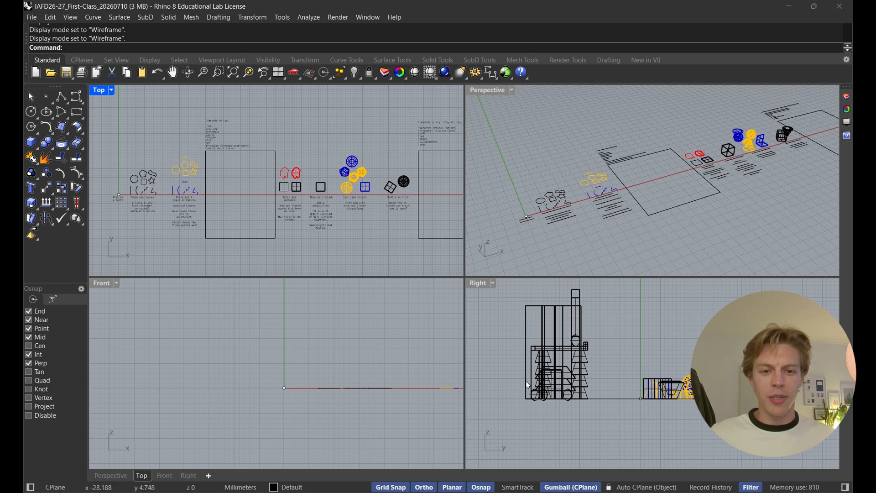
pyautogui.scroll(10, 361, 182)
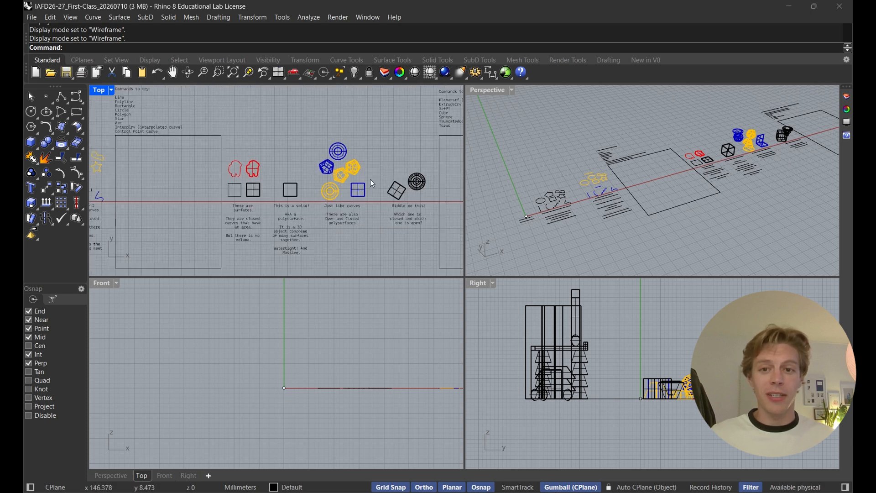
pyautogui.scroll(15, 762, 129)
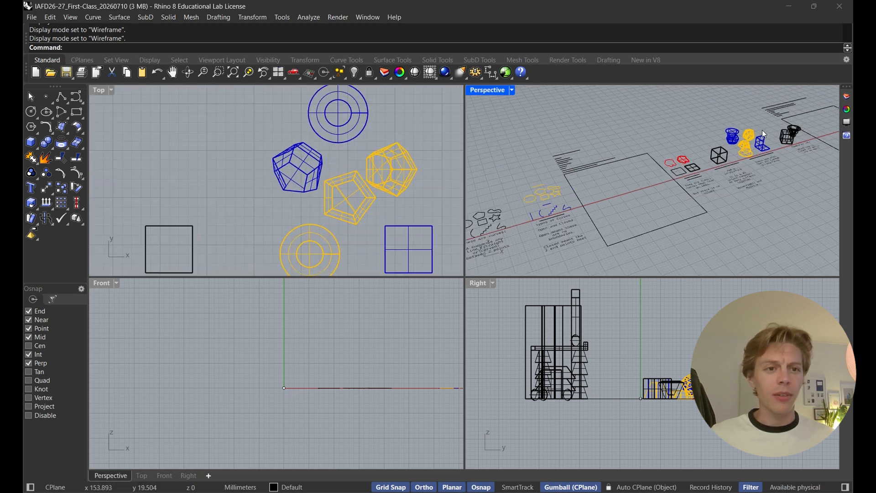
pyautogui.scroll(-17, 709, 170)
pyautogui.scroll(2, 700, 174)
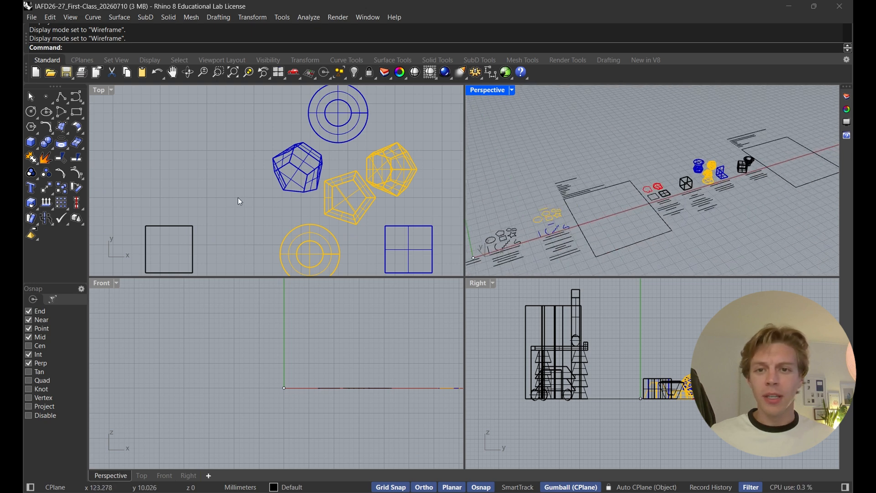
pyautogui.scroll(-14, 239, 196)
pyautogui.moveTo(206, 164); pyautogui.dragTo(333, 156, button='right')
pyautogui.moveTo(245, 150); pyautogui.dragTo(236, 164, button='right')
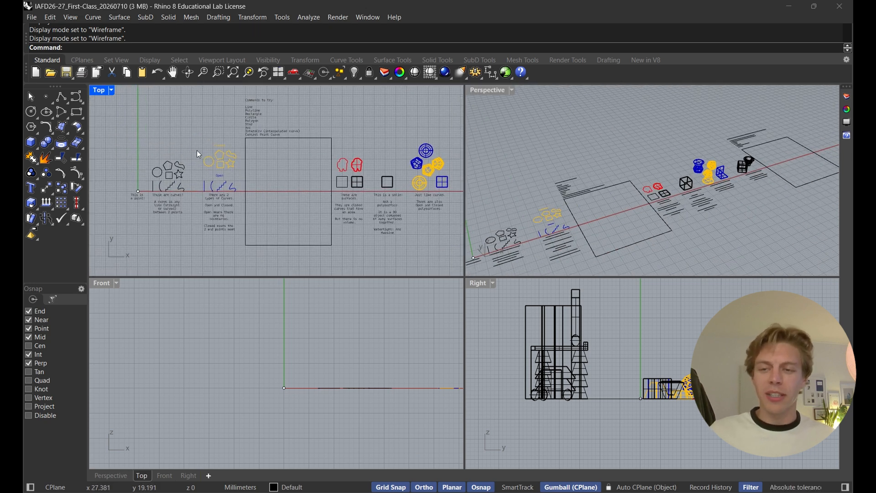
# Set the Top and Perspective viewports to Shaded display mode.
pyautogui.click(112, 91)
pyautogui.click(143, 140)
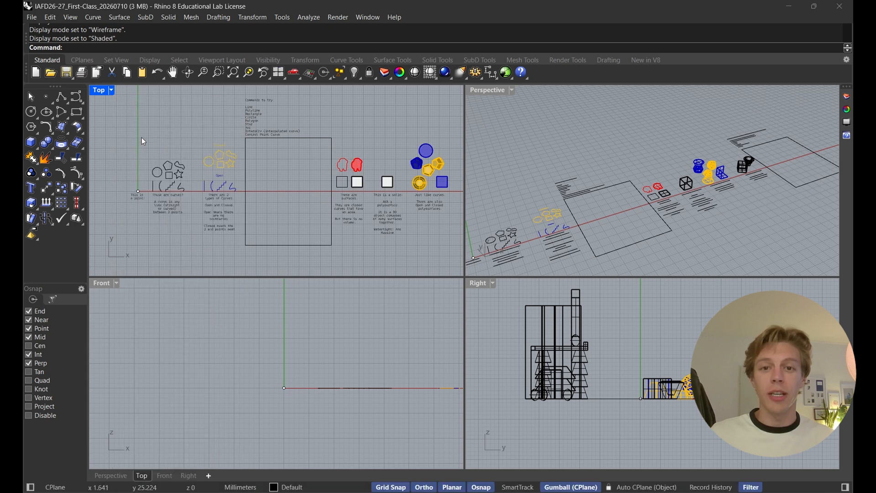
pyautogui.scroll(5, 429, 173)
pyautogui.scroll(-5, 437, 173)
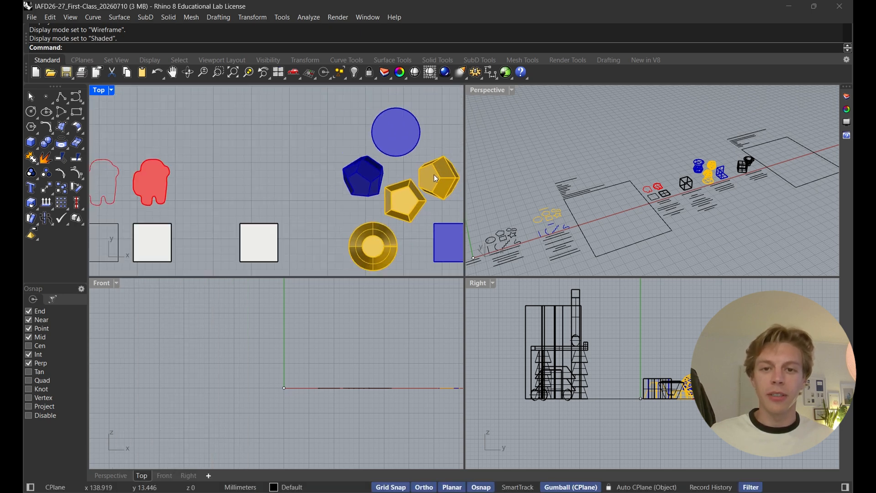
pyautogui.click(512, 91)
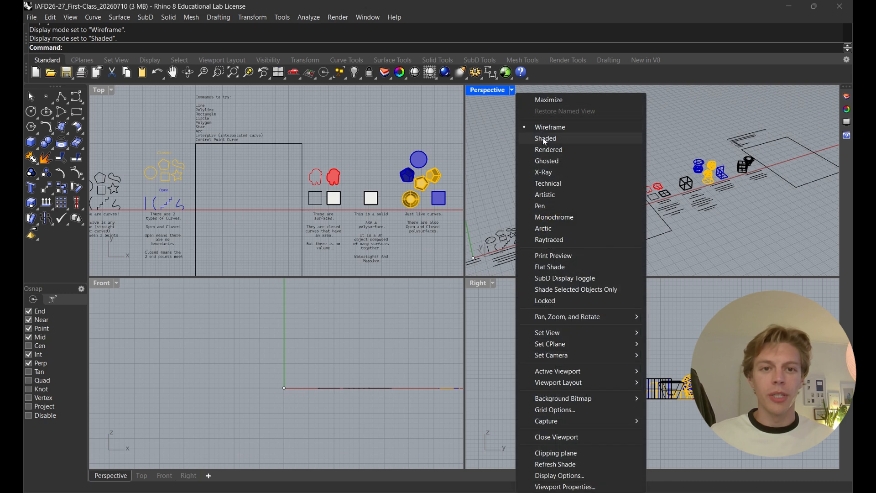
pyautogui.click(544, 139)
pyautogui.scroll(5, 717, 166)
pyautogui.scroll(-5, 718, 166)
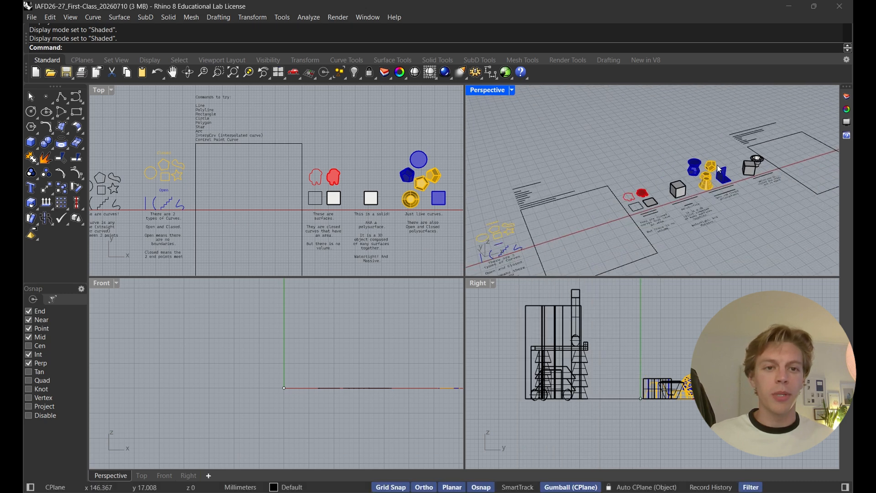
# Set the Right and Front viewports to Shaded display mode.
pyautogui.click(494, 283)
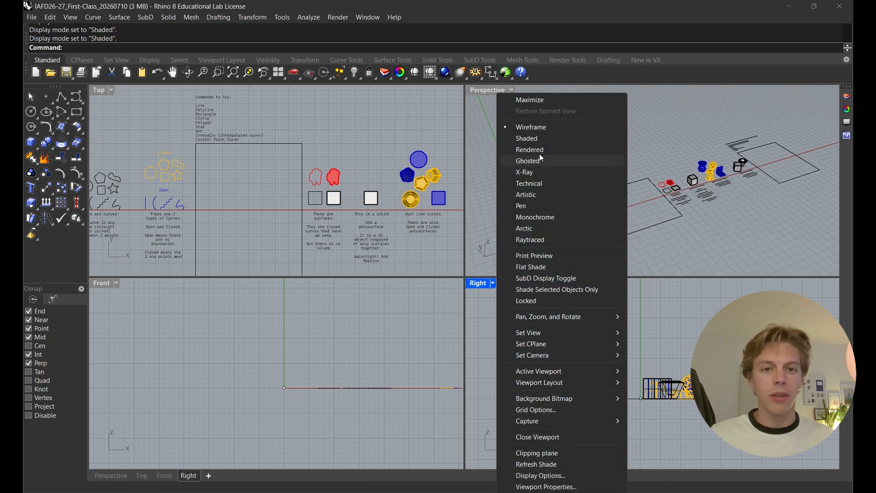
pyautogui.click(538, 140)
pyautogui.click(116, 284)
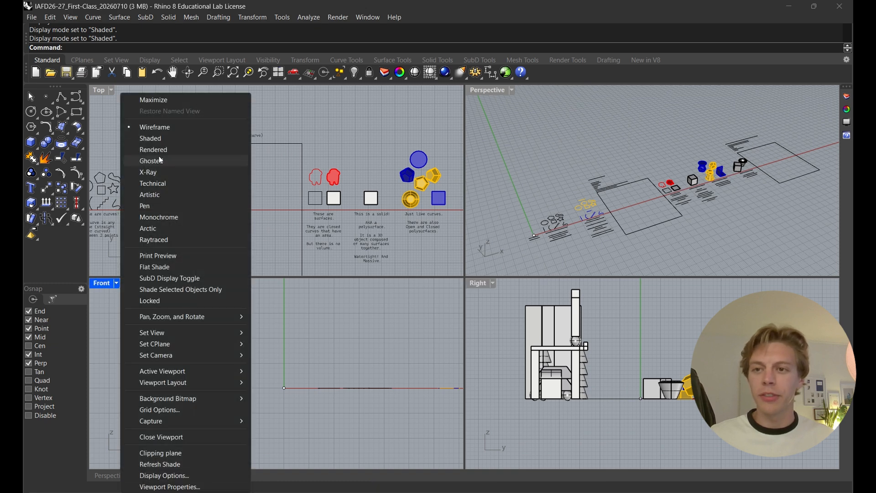
pyautogui.click(163, 142)
# Examine the shaded example solids and polysurfaces from the front, and the whole row from above.
pyautogui.moveTo(447, 360)
pyautogui.mouseDown(button='right')
pyautogui.moveTo(297, 376)
pyautogui.moveTo(284, 388)
pyautogui.moveTo(210, 386)
pyautogui.mouseUp(button='right')
pyautogui.scroll(-8, 285, 387)
pyautogui.scroll(8, 379, 403)
pyautogui.moveTo(427, 393); pyautogui.dragTo(334, 390, button='right')
pyautogui.scroll(8, 334, 390)
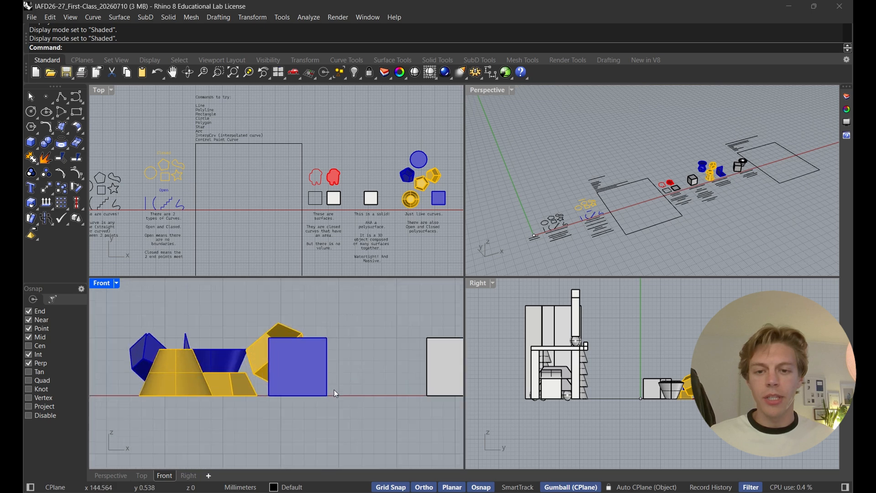
pyautogui.scroll(-8, 311, 371)
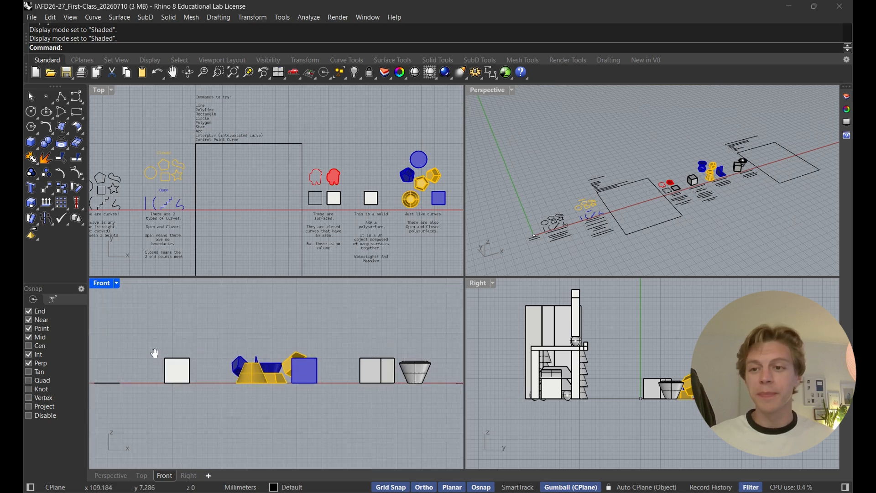
pyautogui.moveTo(98, 358); pyautogui.dragTo(194, 356, button='right')
pyautogui.scroll(-4, 195, 210)
pyautogui.moveTo(196, 210); pyautogui.dragTo(256, 205, button='right')
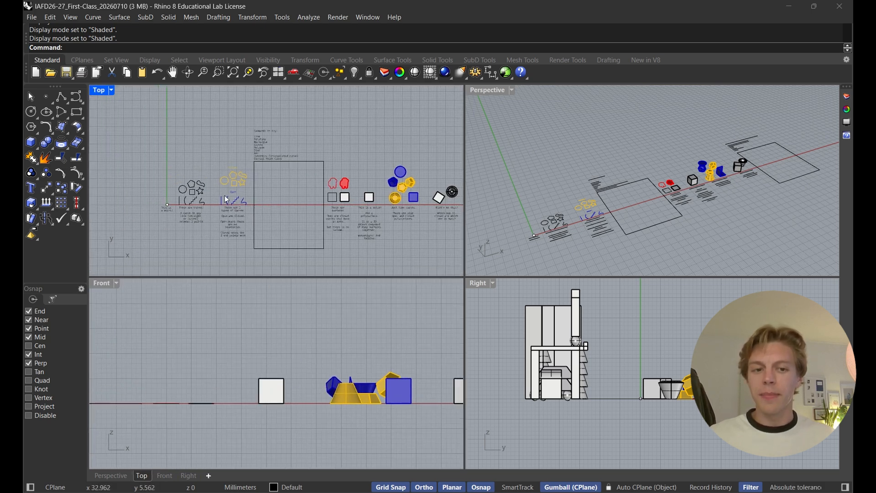
# Maximize the Top viewport and frame the point at the origin with its "This is a point!" label.
pyautogui.doubleClick(100, 91)
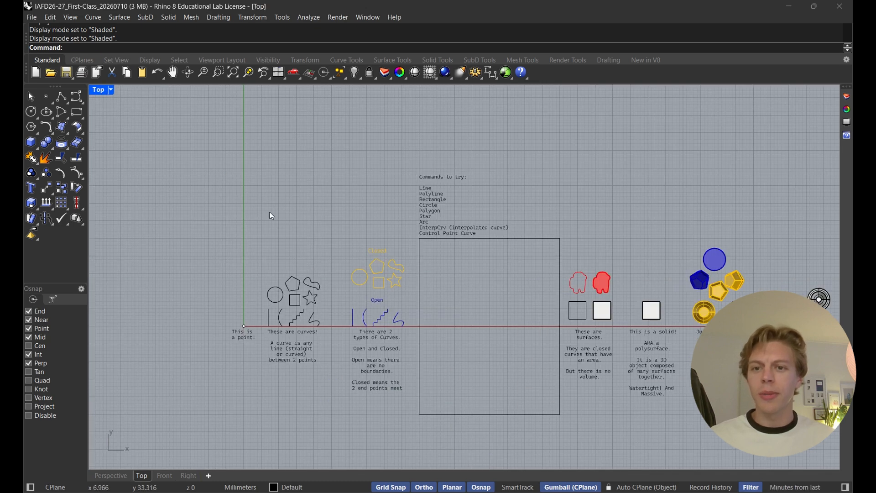
pyautogui.moveTo(270, 215); pyautogui.dragTo(425, 171, button='right')
pyautogui.scroll(8, 420, 212)
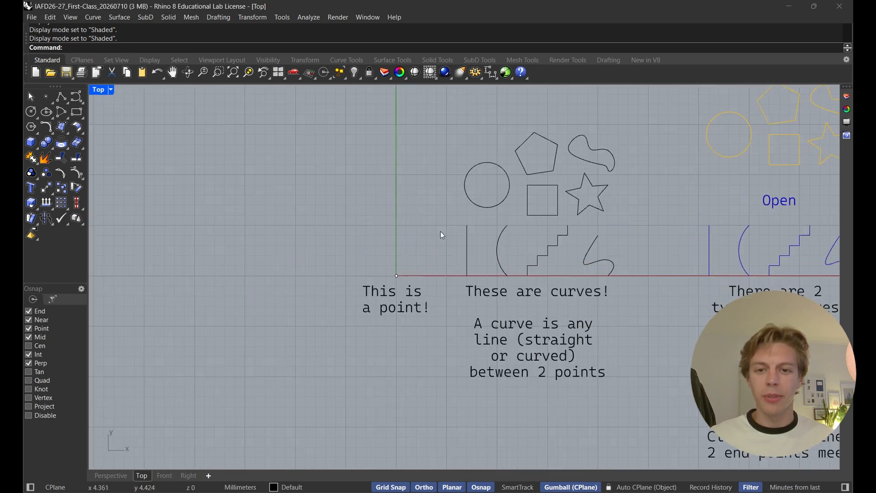
pyautogui.moveTo(425, 234); pyautogui.dragTo(439, 227, button='right')
pyautogui.scroll(2, 439, 227)
pyautogui.moveTo(388, 297); pyautogui.dragTo(467, 228, button='right')
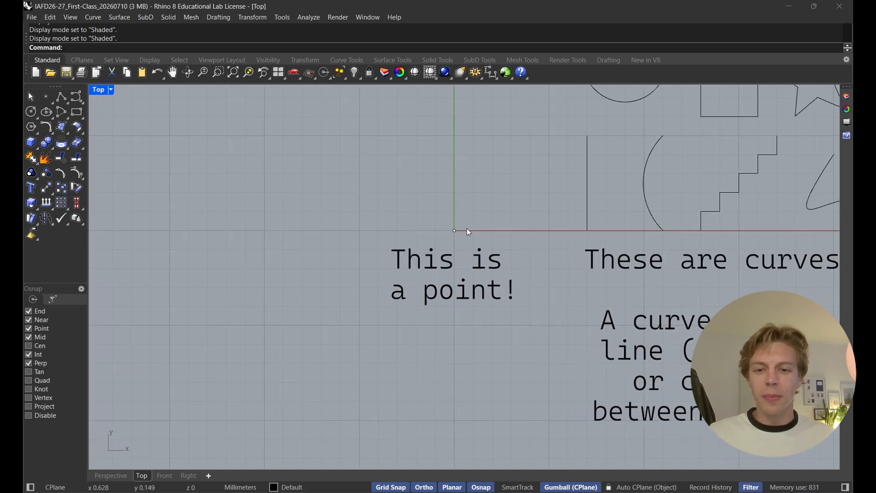
pyautogui.scroll(2, 467, 229)
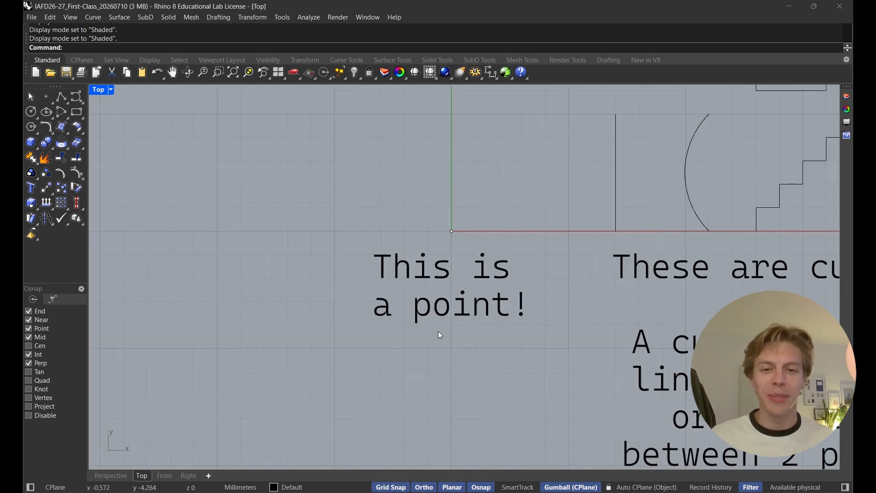
# Window-select the origin point with its label, reselect the point alone, and clear the selection.
pyautogui.moveTo(520, 391); pyautogui.dragTo(296, 91)
pyautogui.press('Escape')
pyautogui.scroll(12, 454, 232)
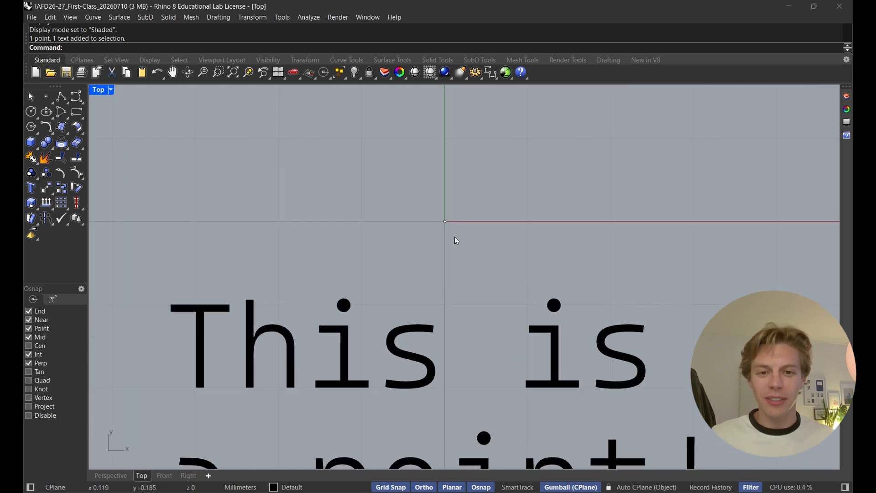
pyautogui.moveTo(454, 237); pyautogui.dragTo(414, 196)
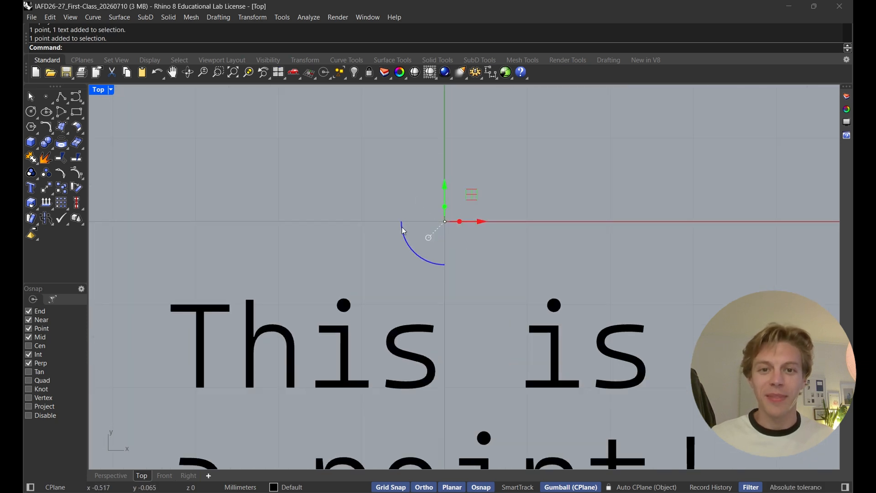
pyautogui.scroll(-3, 390, 211)
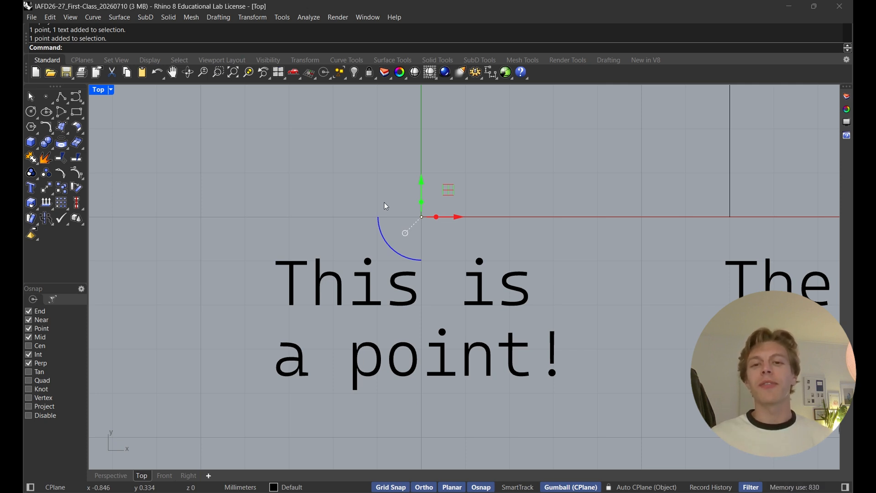
pyautogui.moveTo(357, 180); pyautogui.dragTo(347, 214, button='right')
pyautogui.click(347, 215)
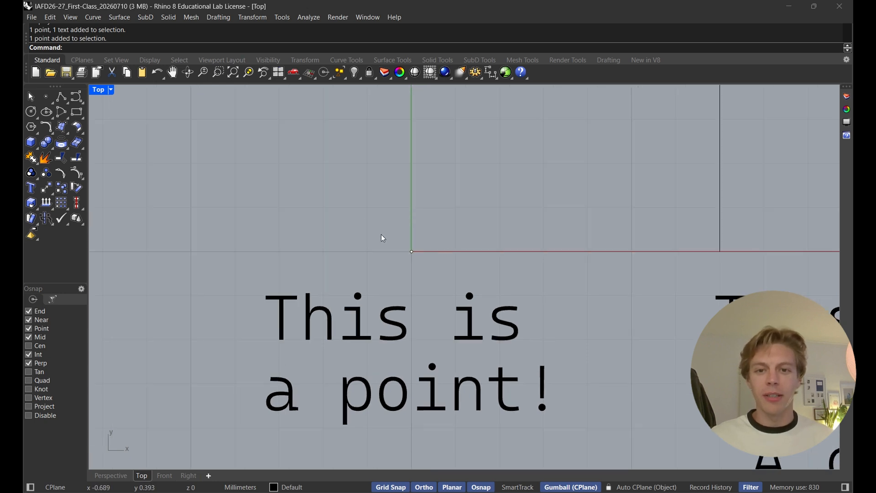
# Move the point object around near the origin and return it to the origin.
pyautogui.moveTo(411, 253); pyautogui.dragTo(399, 209)
pyautogui.moveTo(368, 176); pyautogui.dragTo(371, 246)
pyautogui.click(368, 297)
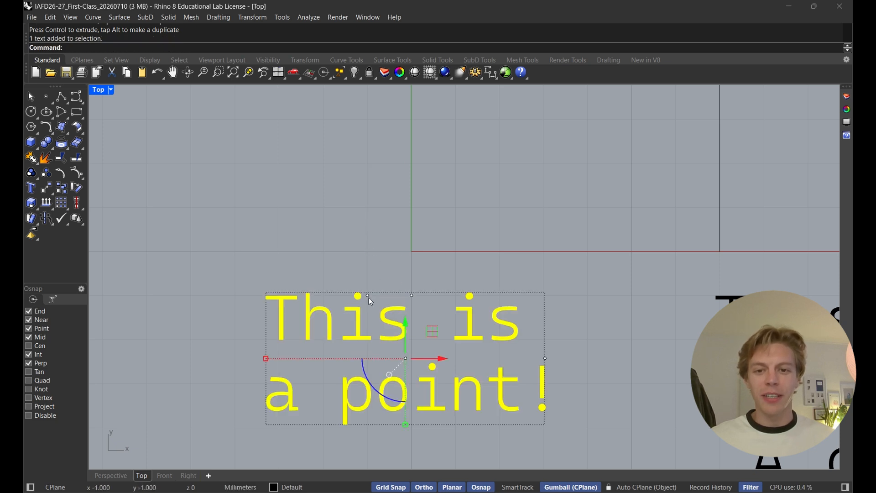
pyautogui.click(368, 298)
pyautogui.click(392, 325)
pyautogui.moveTo(367, 261); pyautogui.dragTo(431, 256)
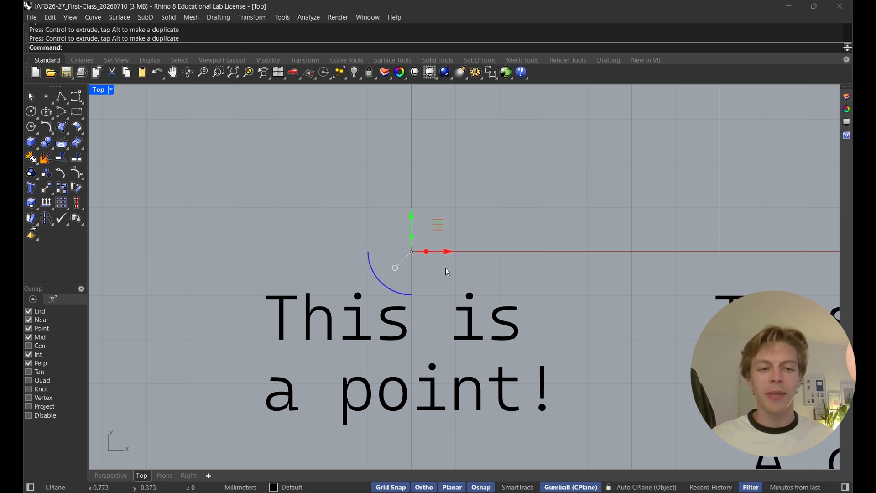
pyautogui.press('Escape')
# Place two point objects with the Point command, one at (-1, 2) and one on the Y axis at (0, 3).
pyautogui.scroll(-3, 530, 227)
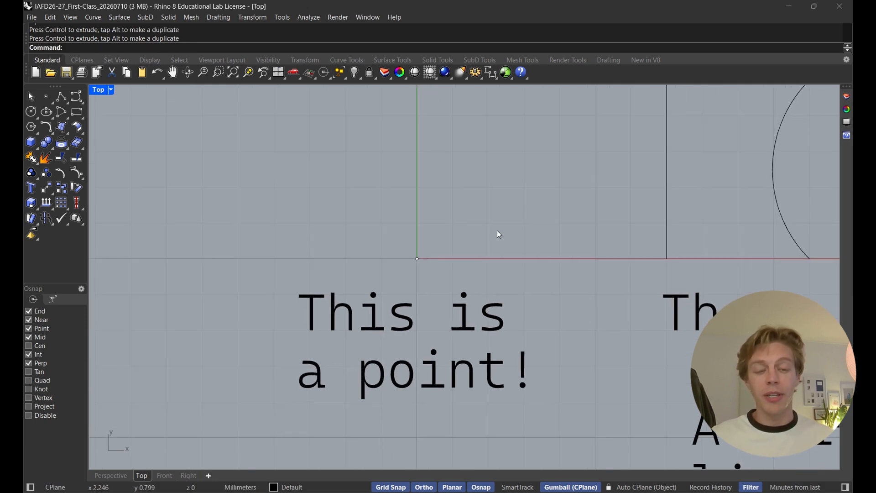
pyautogui.write('Point')
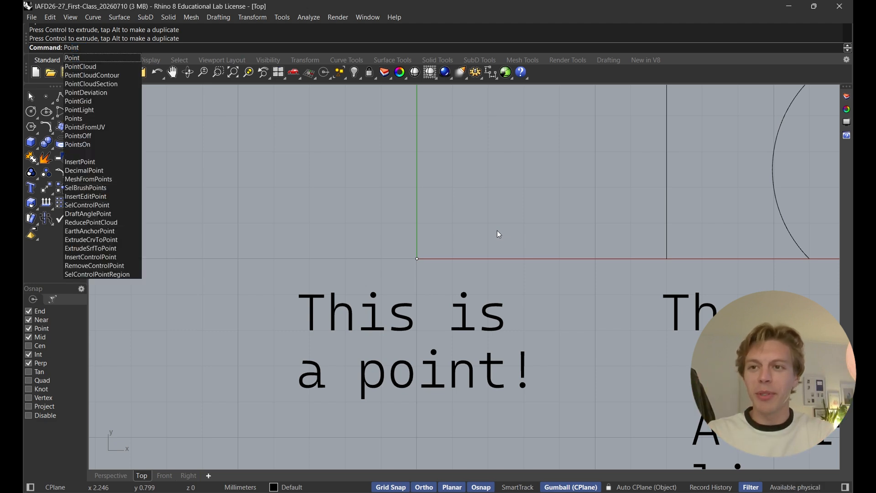
pyautogui.press('Return')
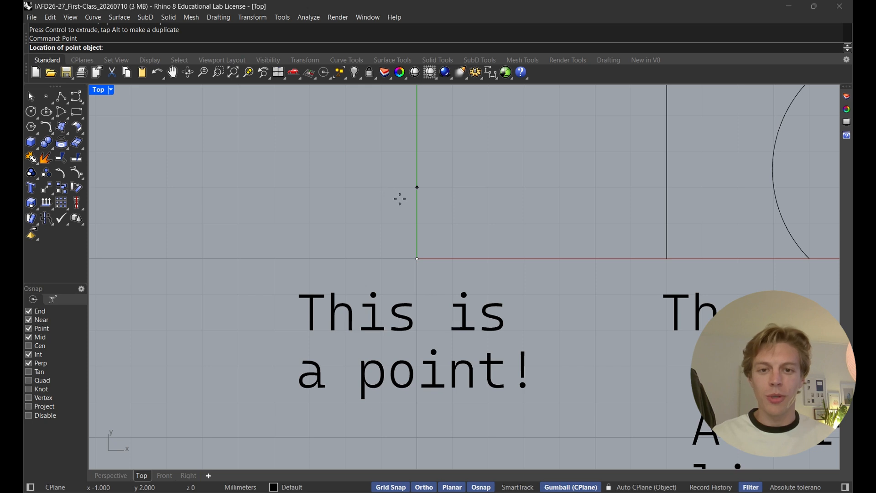
pyautogui.click(382, 188)
pyautogui.moveTo(371, 176); pyautogui.dragTo(433, 278)
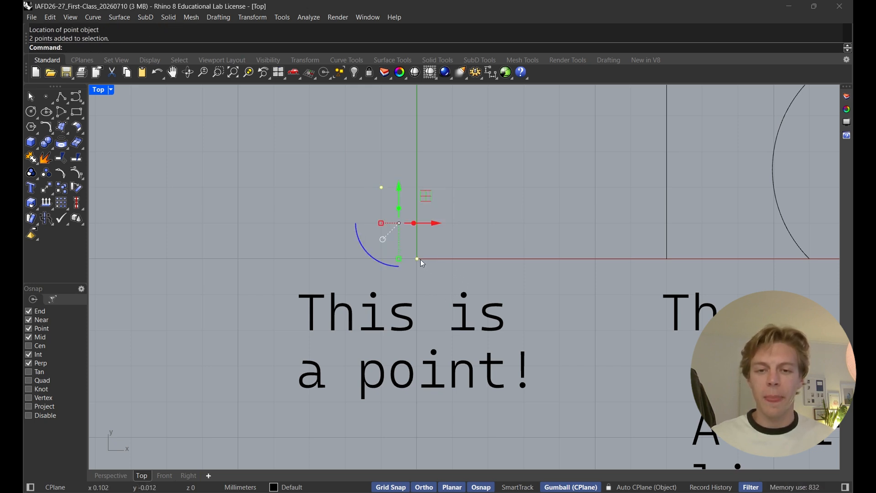
pyautogui.click(433, 262)
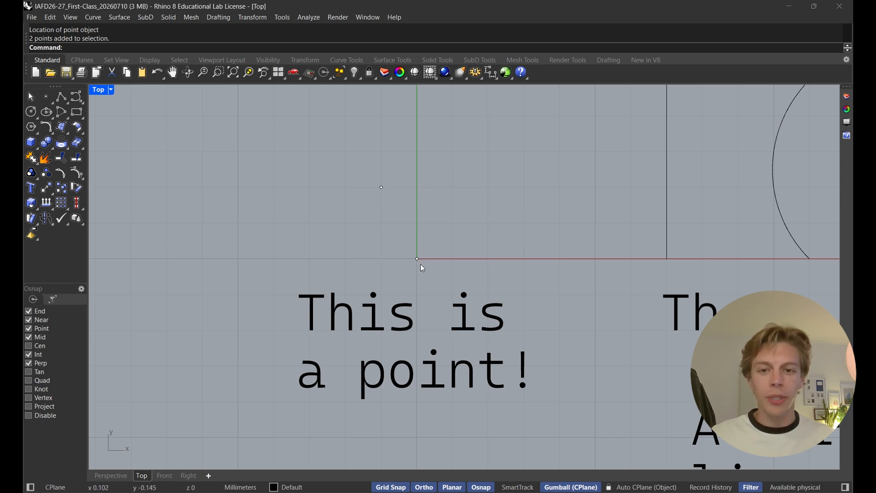
pyautogui.click(46, 97)
pyautogui.click(418, 151)
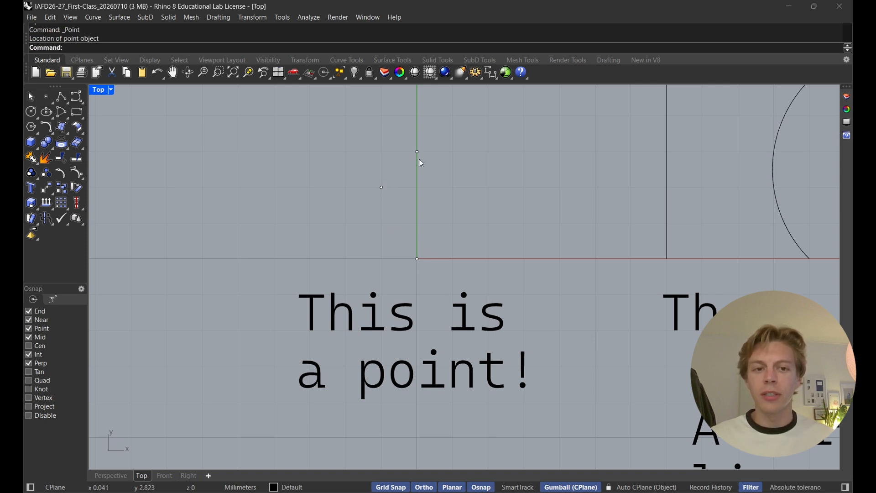
# Examine the black example curves and the text explaining what a curve is.
pyautogui.scroll(-6, 472, 169)
pyautogui.moveTo(540, 175); pyautogui.dragTo(368, 199, button='right')
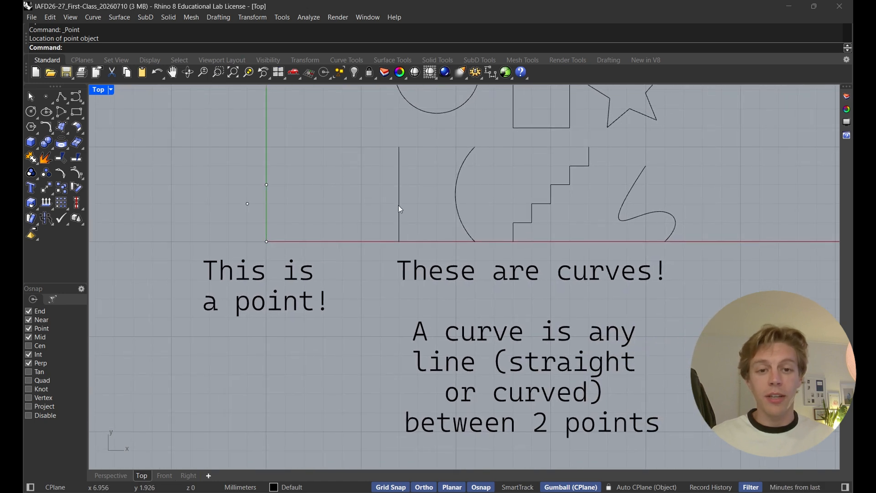
pyautogui.moveTo(444, 233); pyautogui.dragTo(417, 236, button='right')
pyautogui.moveTo(462, 210); pyautogui.dragTo(456, 214, button='right')
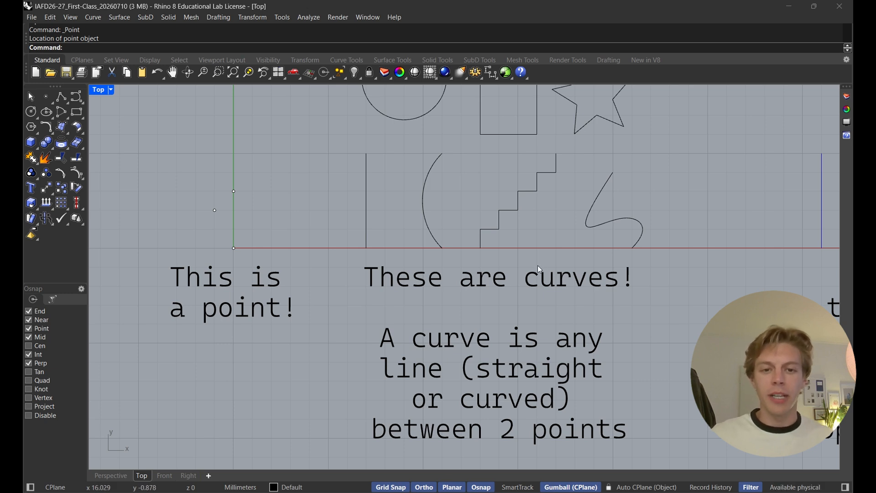
pyautogui.moveTo(470, 346); pyautogui.dragTo(452, 400, button='right')
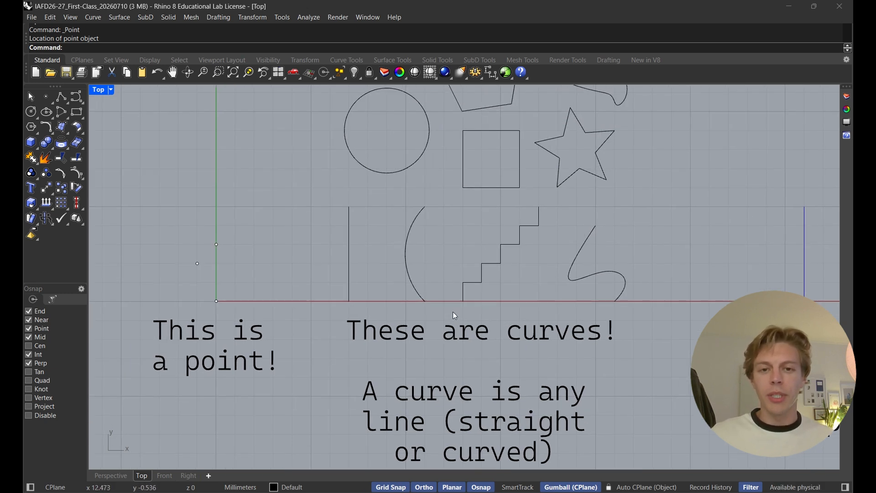
pyautogui.moveTo(470, 267); pyautogui.dragTo(443, 139, button='right')
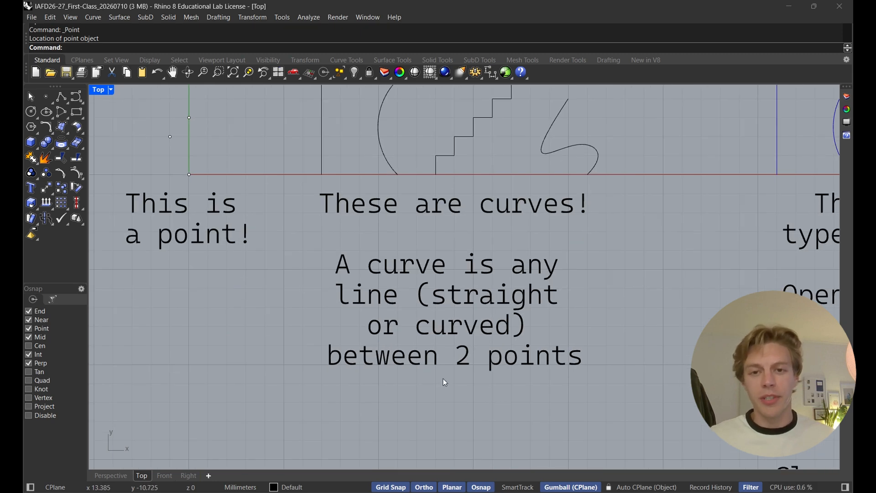
pyautogui.moveTo(434, 247); pyautogui.dragTo(435, 365, button='right')
pyautogui.moveTo(443, 276)
pyautogui.mouseDown(button='right')
pyautogui.moveTo(436, 302)
pyautogui.moveTo(434, 280)
pyautogui.mouseUp(button='right')
pyautogui.scroll(-2, 436, 302)
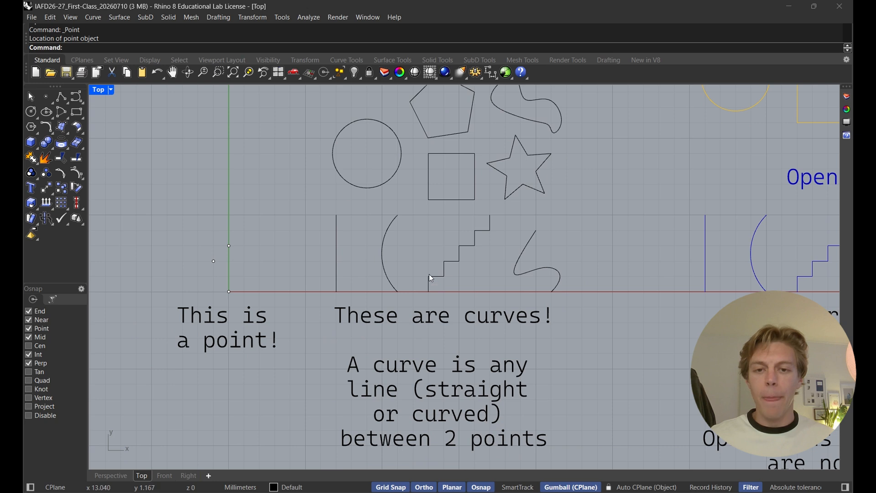
# Select the black example arc, switch the selection to the straight vertical line, and clear the selection.
pyautogui.moveTo(475, 237); pyautogui.dragTo(483, 309, button='right')
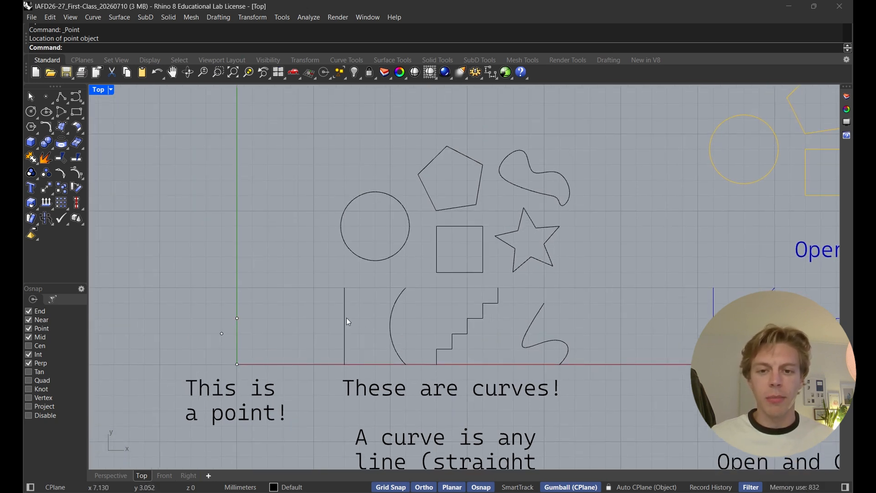
pyautogui.doubleClick(391, 328)
pyautogui.scroll(5, 387, 330)
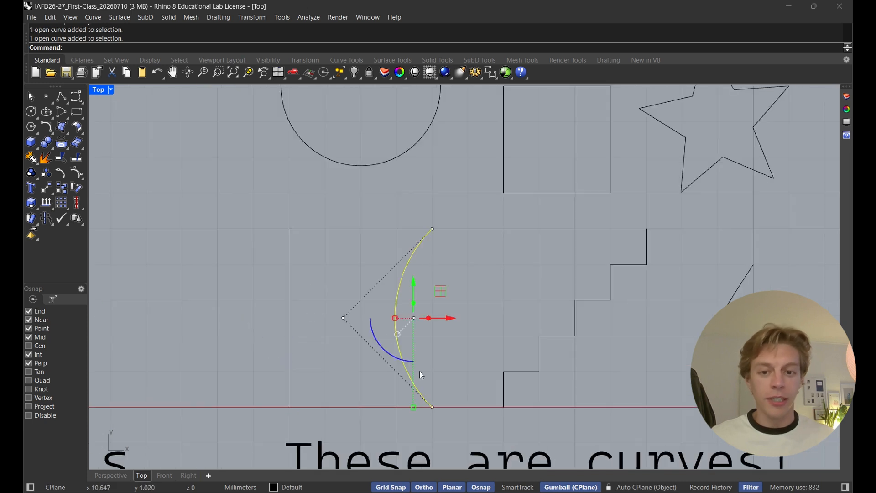
pyautogui.click(290, 283)
pyautogui.scroll(-3, 349, 251)
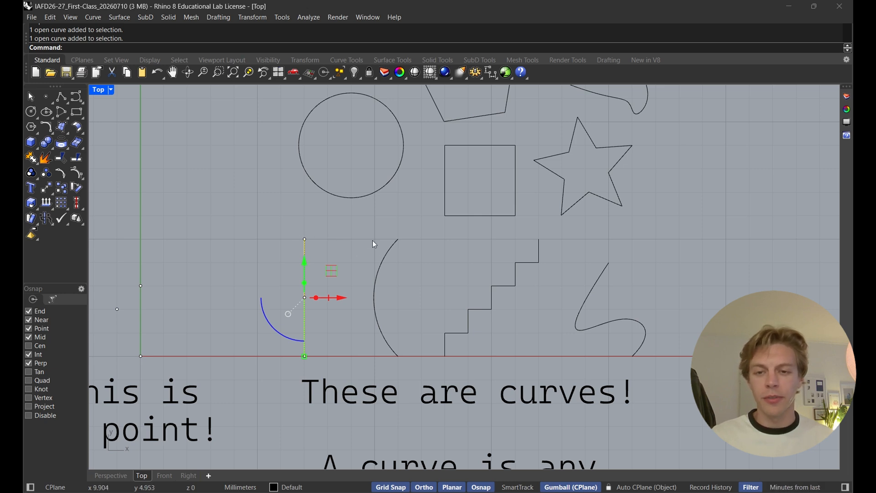
pyautogui.moveTo(395, 241); pyautogui.dragTo(389, 255, button='right')
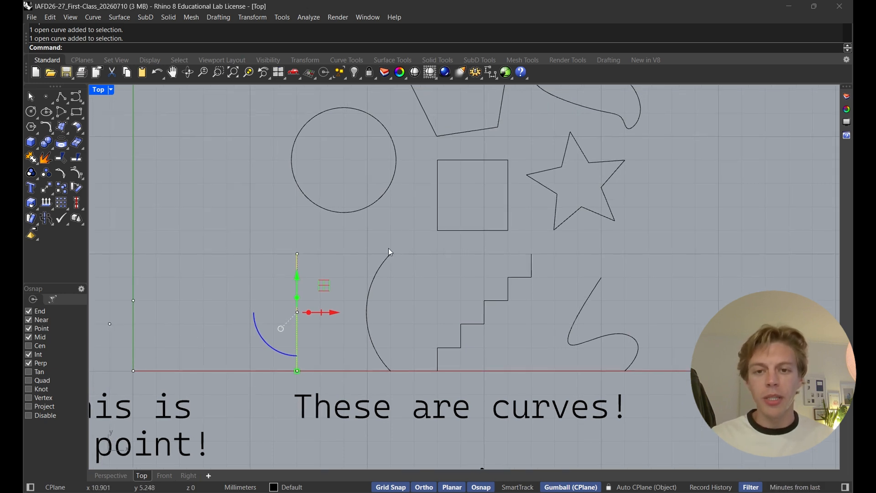
pyautogui.click(378, 238)
pyautogui.scroll(-3, 378, 237)
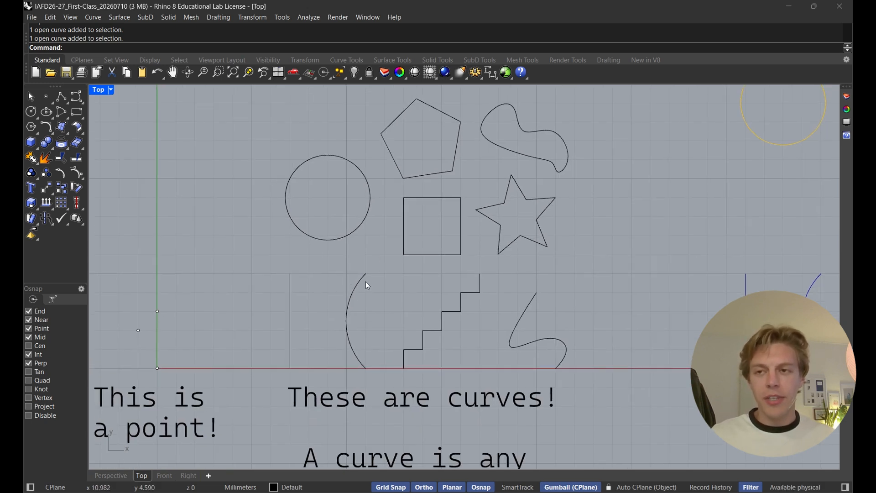
# Examine the yellow closed curves, the blue open curves and the text explaining the two curve types.
pyautogui.moveTo(343, 312); pyautogui.dragTo(264, 302, button='right')
pyautogui.moveTo(592, 296); pyautogui.dragTo(314, 329, button='right')
pyautogui.moveTo(525, 268); pyautogui.dragTo(498, 278, button='right')
pyautogui.scroll(-4, 507, 277)
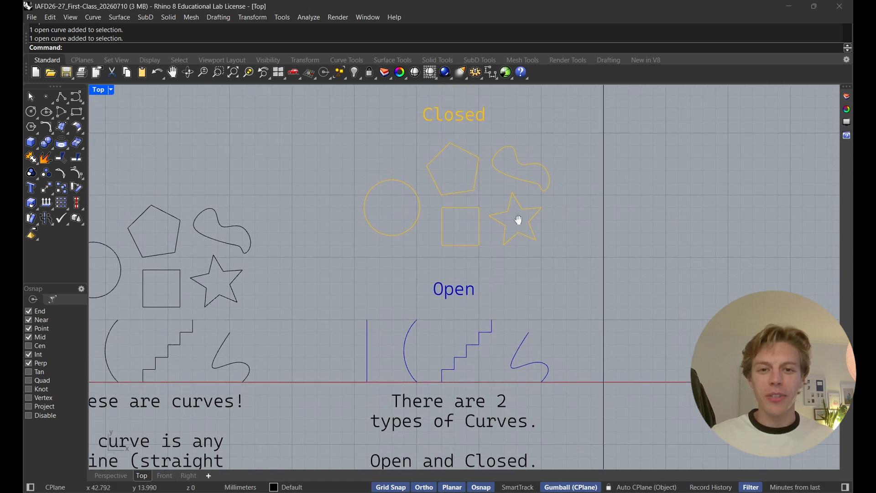
pyautogui.moveTo(490, 136); pyautogui.dragTo(489, 208, button='right')
pyautogui.moveTo(502, 301); pyautogui.dragTo(480, 213, button='right')
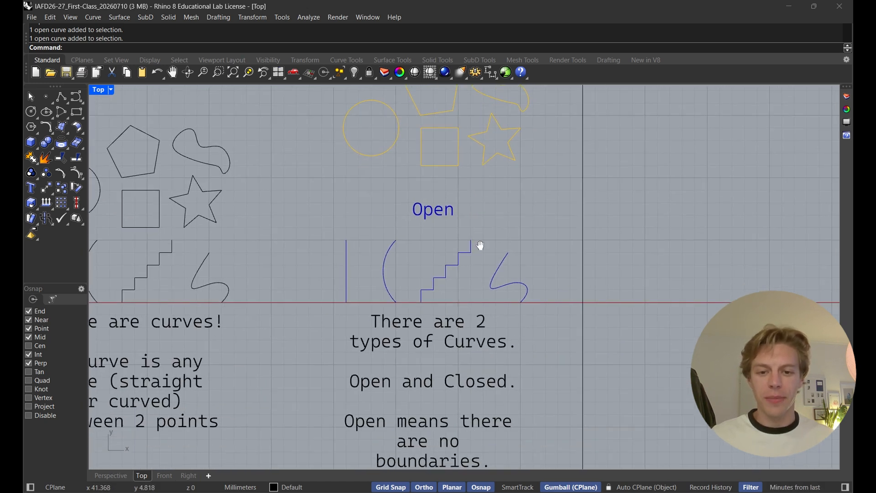
pyautogui.moveTo(480, 245); pyautogui.dragTo(479, 228, button='right')
pyautogui.moveTo(475, 181); pyautogui.dragTo(469, 251, button='right')
pyautogui.scroll(2, 469, 251)
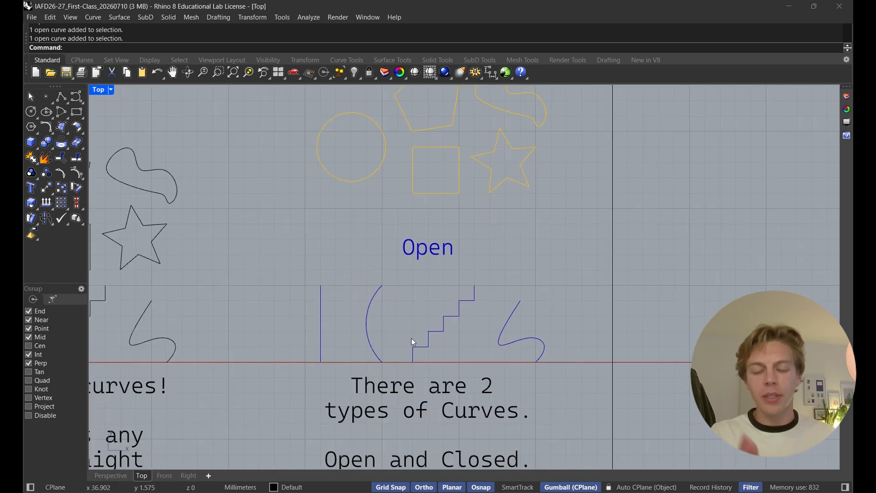
pyautogui.scroll(2, 369, 339)
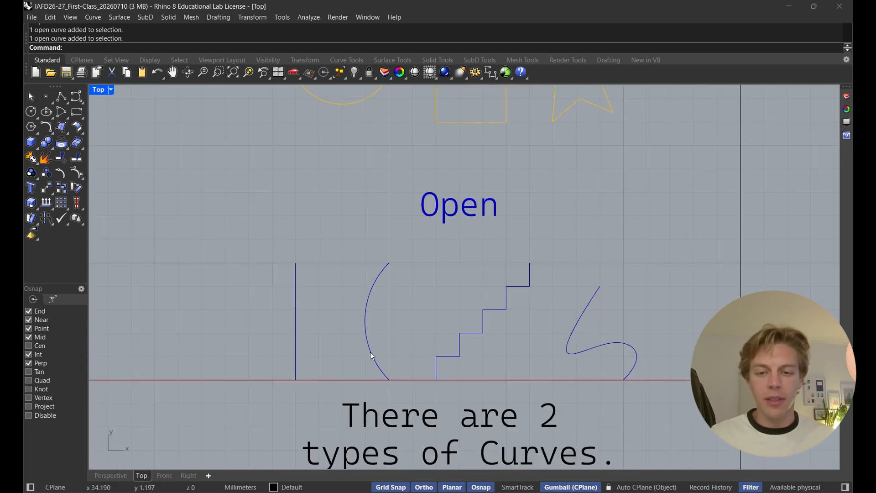
# Select the blue open curves one at a time: the arc, the staircase polyline, the S-shaped curve and the vertical line.
pyautogui.click(386, 266)
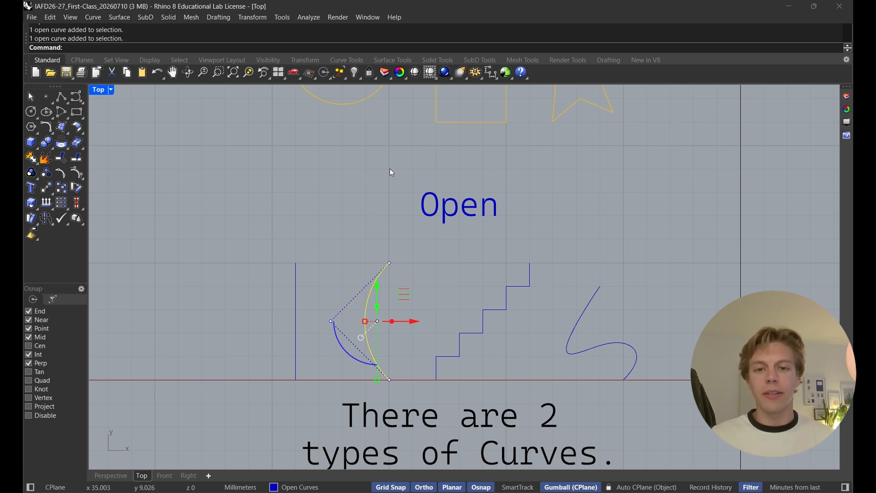
pyautogui.click(476, 334)
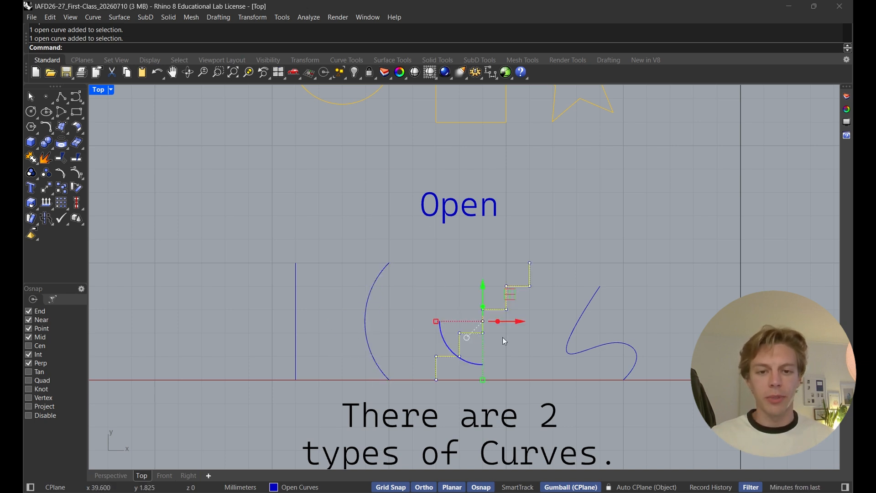
pyautogui.click(573, 339)
pyautogui.click(296, 311)
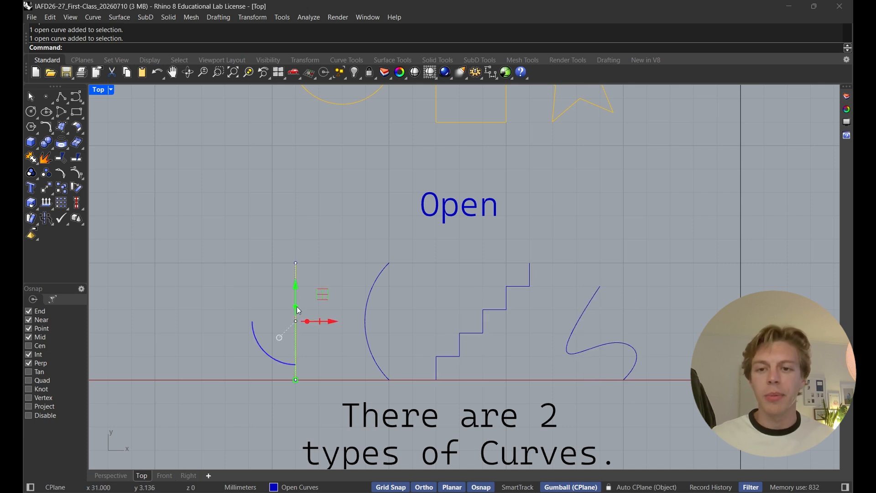
# Select the yellow closed circle, then the closed square, to inspect their continuous outlines.
pyautogui.moveTo(369, 256); pyautogui.dragTo(357, 454, button='right')
pyautogui.moveTo(363, 332); pyautogui.dragTo(357, 376, button='right')
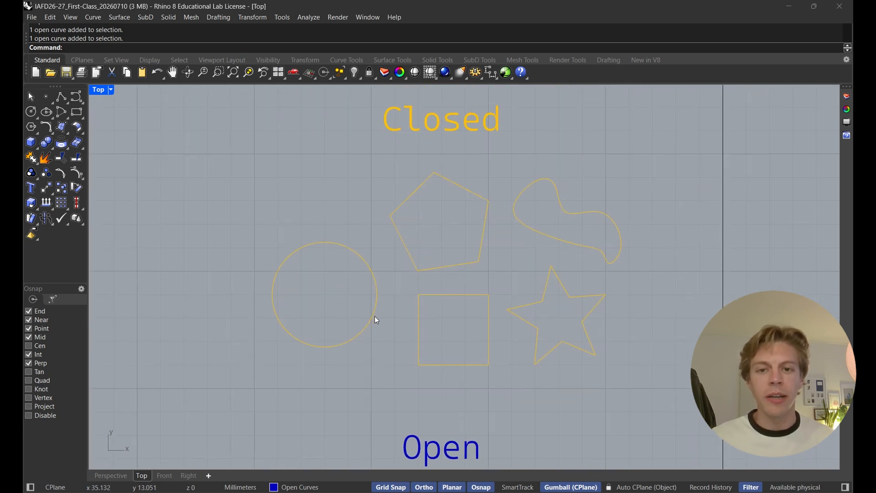
pyautogui.click(366, 260)
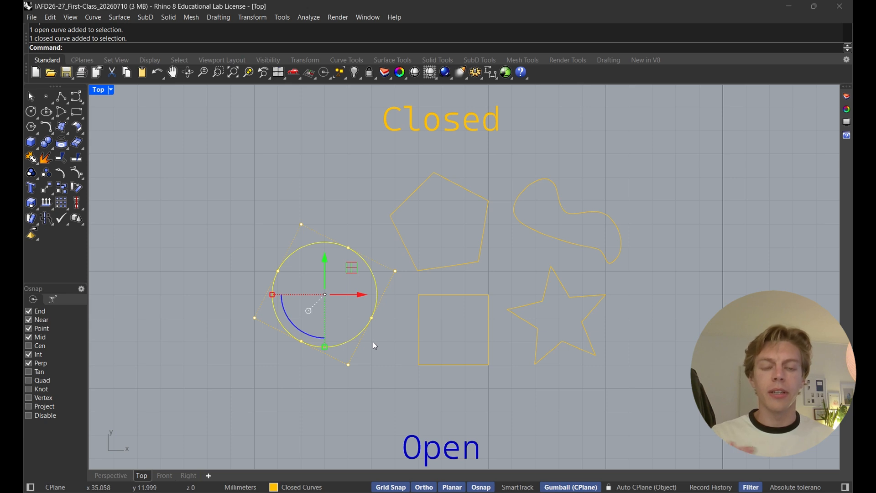
pyautogui.click(423, 322)
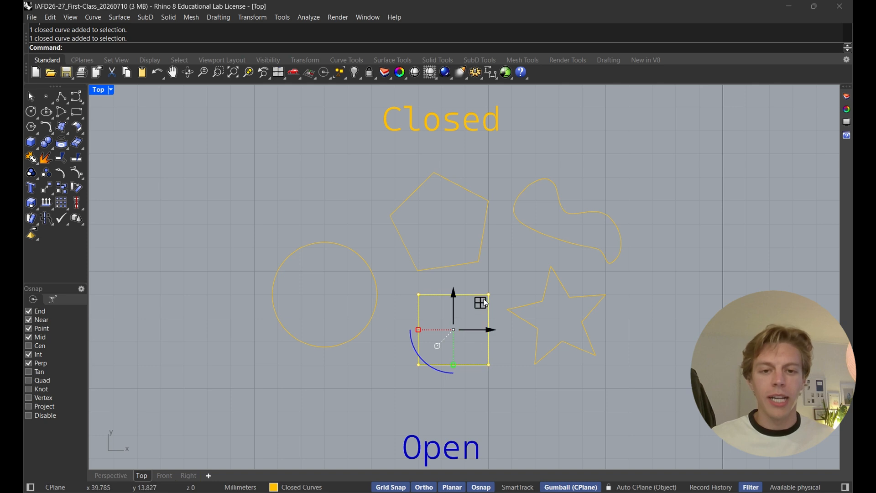
pyautogui.scroll(-3, 525, 290)
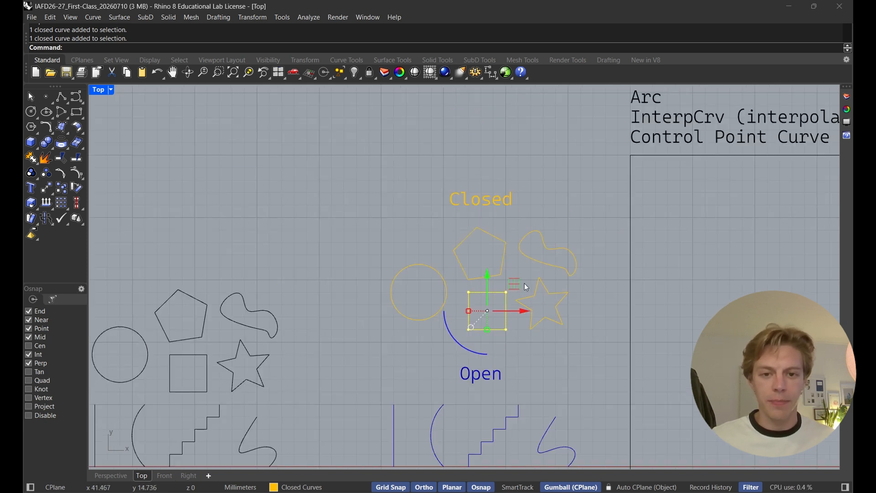
pyautogui.scroll(1, 528, 301)
pyautogui.scroll(2, 529, 302)
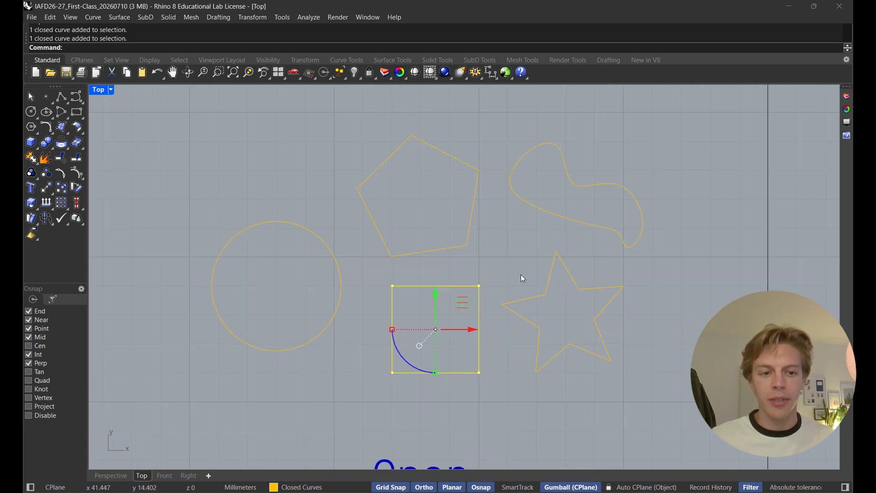
# Look over the empty practice frame beyond the examples, return to the closed curves, and clear the selection.
pyautogui.scroll(-4, 523, 277)
pyautogui.moveTo(542, 322); pyautogui.dragTo(129, 270, button='right')
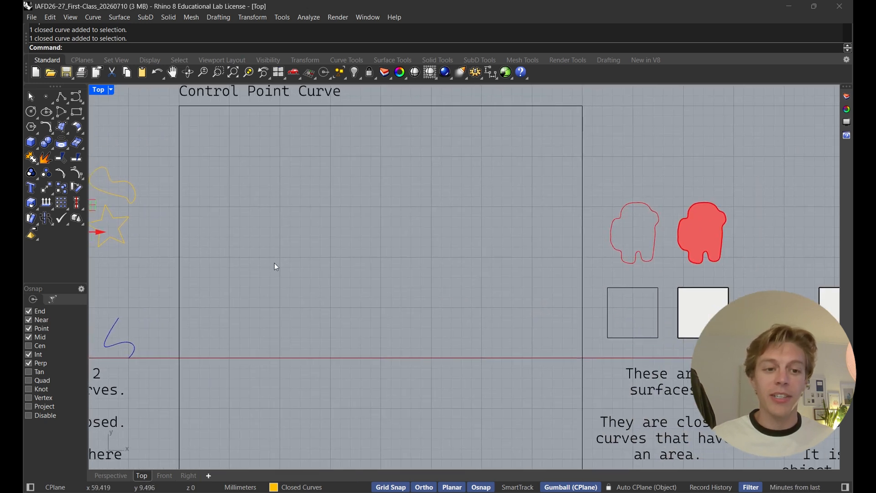
pyautogui.moveTo(225, 287); pyautogui.dragTo(458, 353, button='right')
pyautogui.scroll(3, 395, 308)
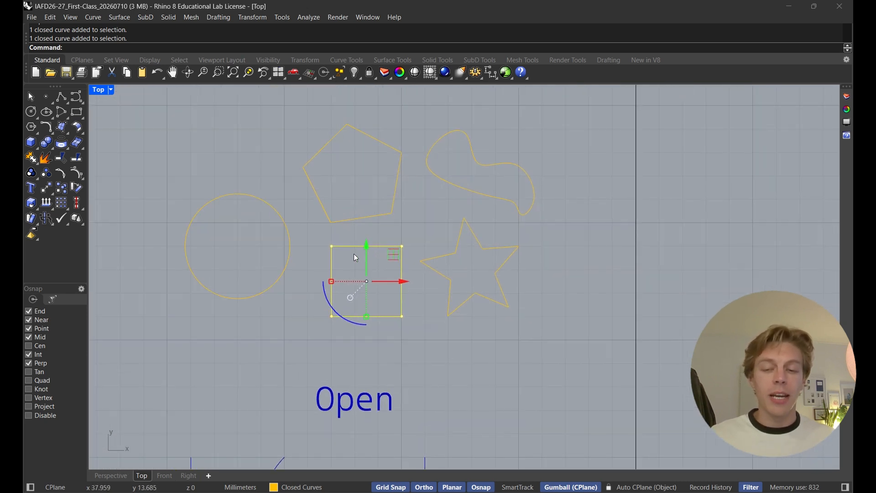
pyautogui.click(445, 233)
pyautogui.scroll(-4, 444, 244)
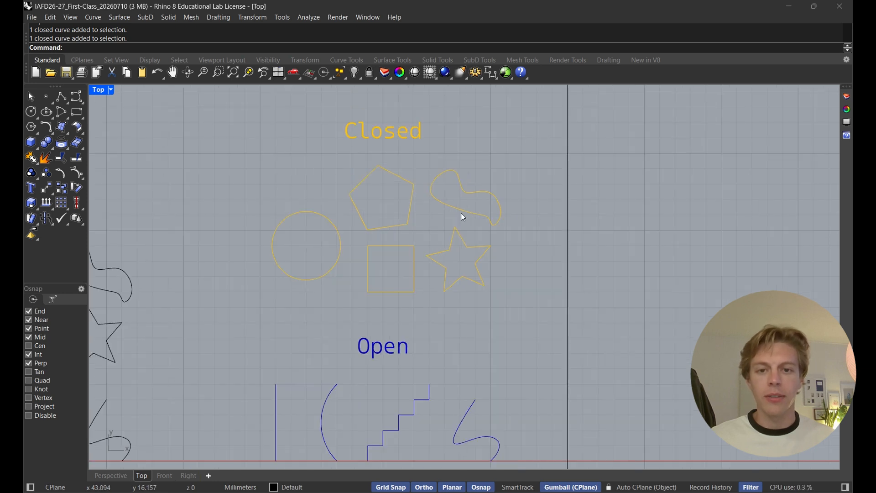
# Select the blue open arc and enlarge the command history area to show more lines.
pyautogui.moveTo(413, 286); pyautogui.dragTo(436, 278, button='right')
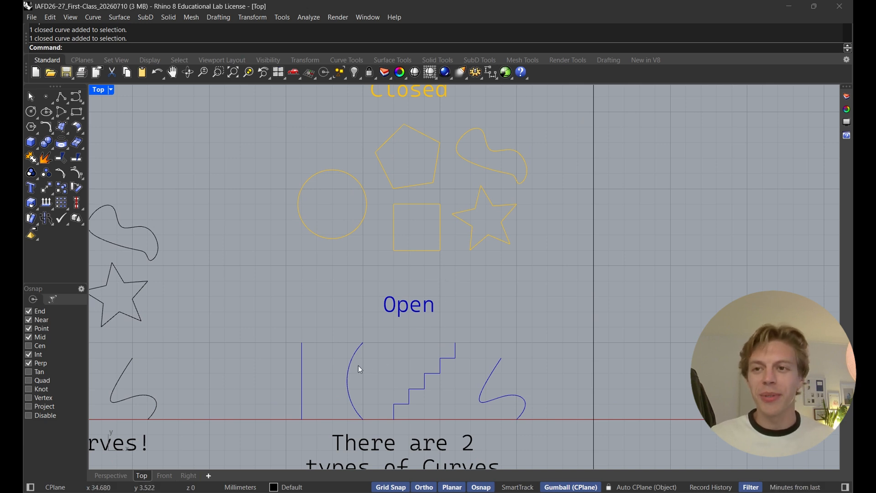
pyautogui.moveTo(356, 365); pyautogui.dragTo(357, 336, button='right')
pyautogui.click(357, 336)
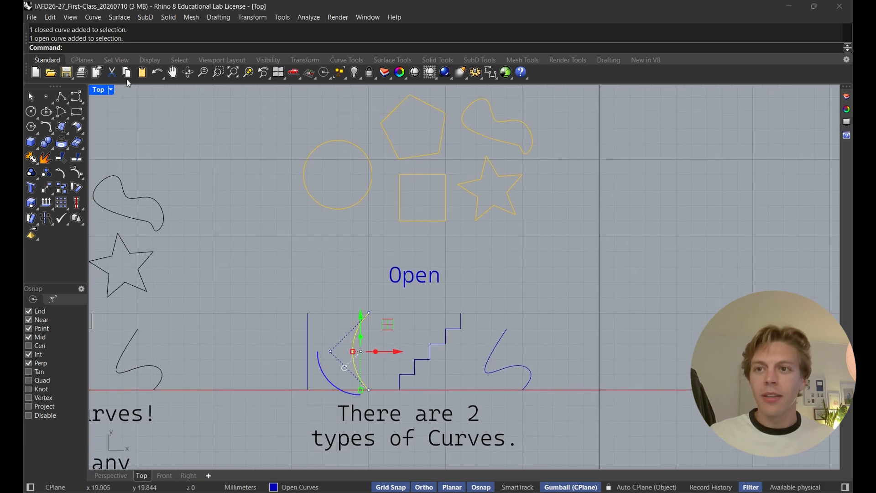
pyautogui.moveTo(110, 53); pyautogui.dragTo(112, 77)
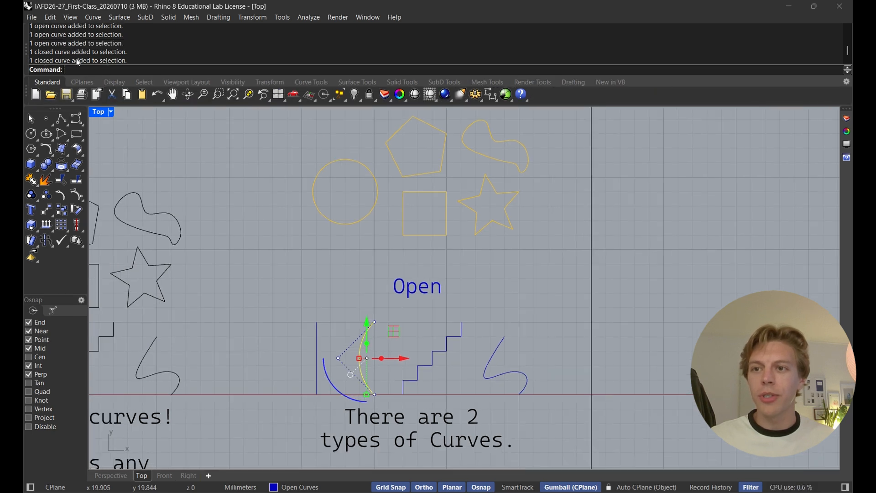
# Reselect the blue arc and then the yellow circle to compare their curve types in the command history, and deselect.
pyautogui.click(351, 288)
pyautogui.click(368, 331)
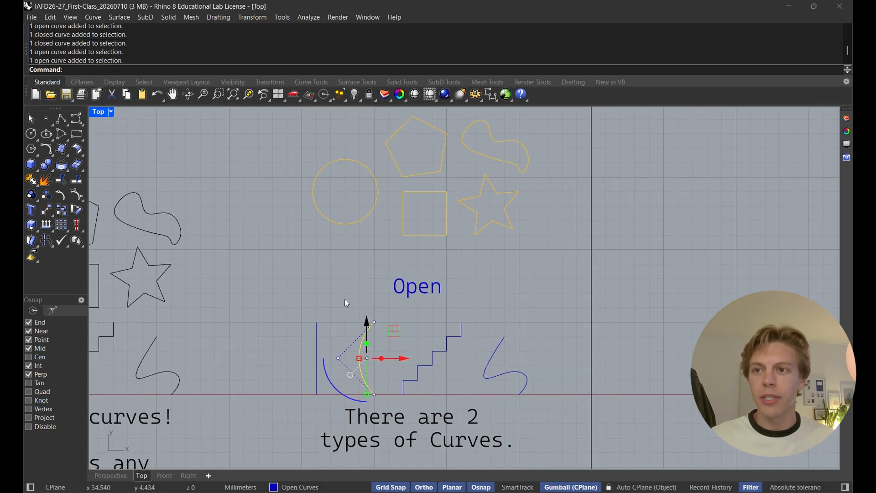
pyautogui.click(373, 210)
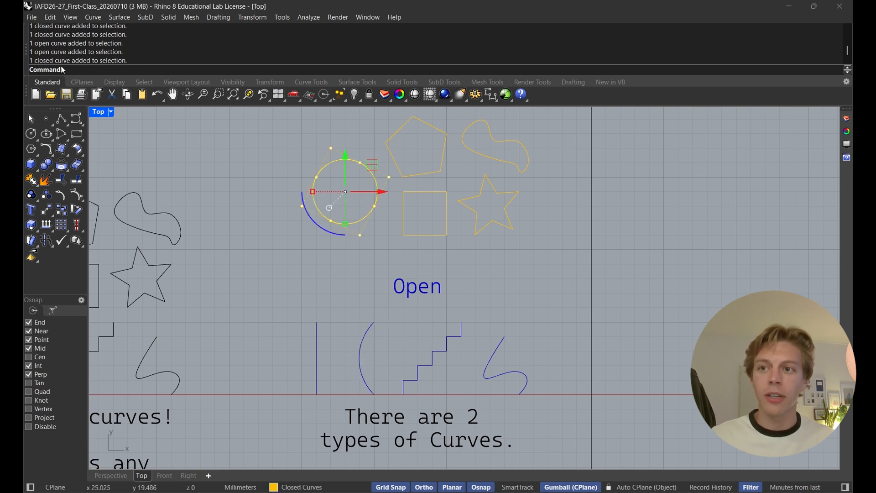
pyautogui.click(296, 260)
# Select the yellow closed square, pentagon, freeform curve and star one after another.
pyautogui.moveTo(381, 288); pyautogui.dragTo(404, 277, button='right')
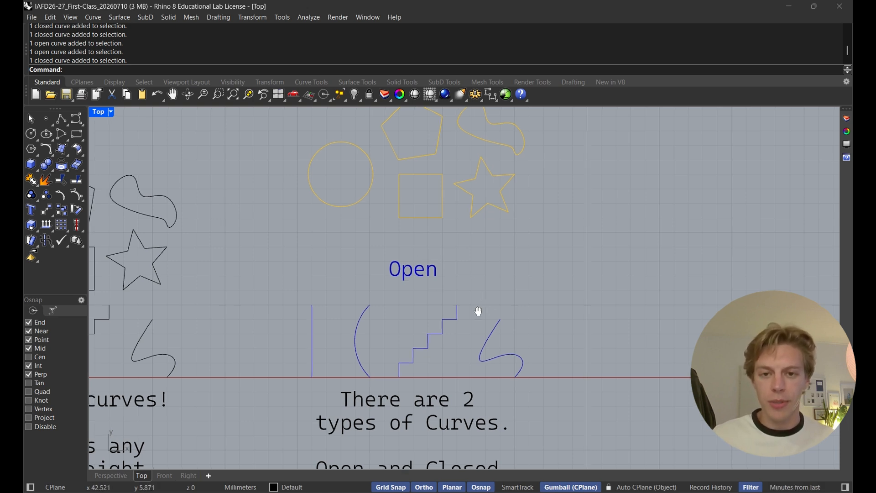
pyautogui.scroll(-3, 474, 273)
pyautogui.scroll(-4, 464, 284)
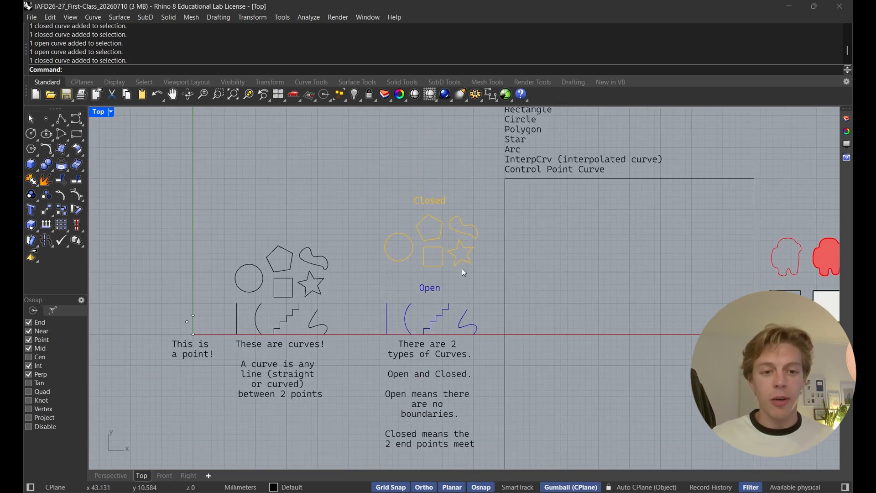
pyautogui.scroll(4, 462, 269)
pyautogui.scroll(1, 462, 280)
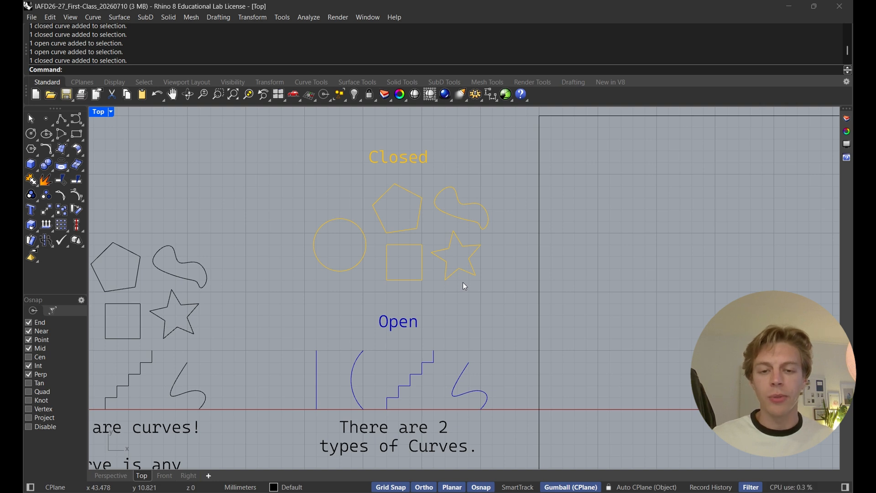
pyautogui.click(412, 245)
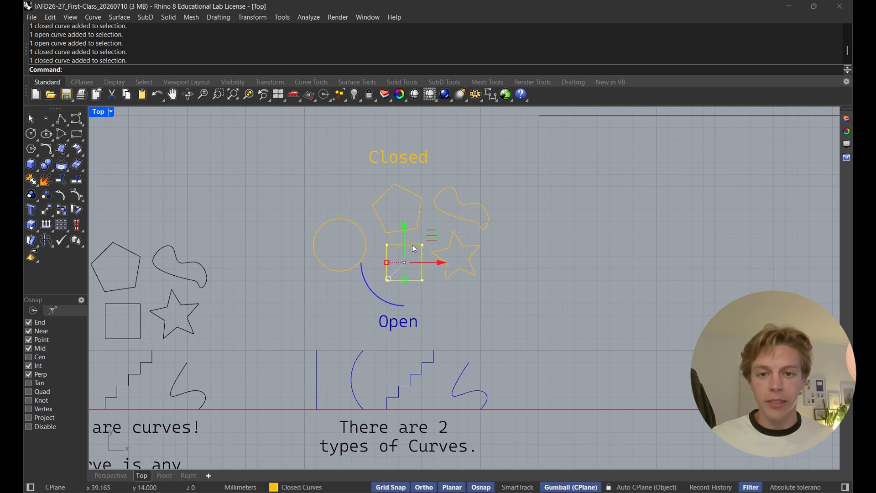
pyautogui.click(415, 229)
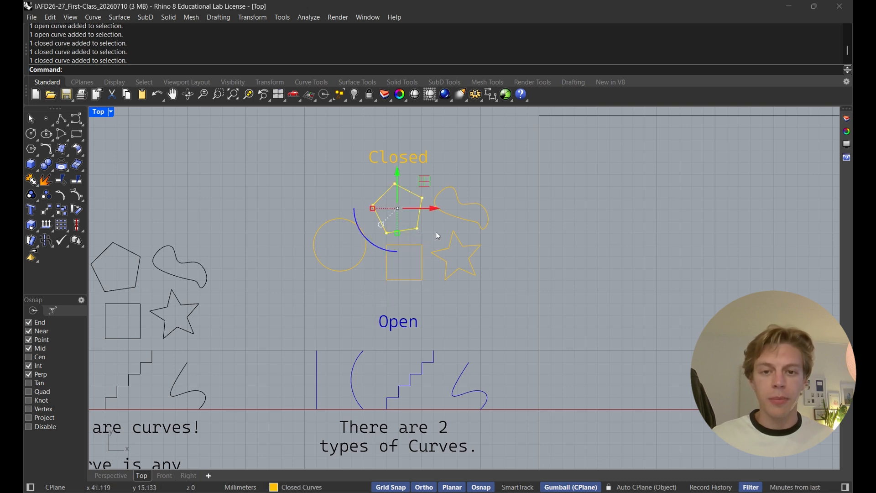
pyautogui.click(458, 221)
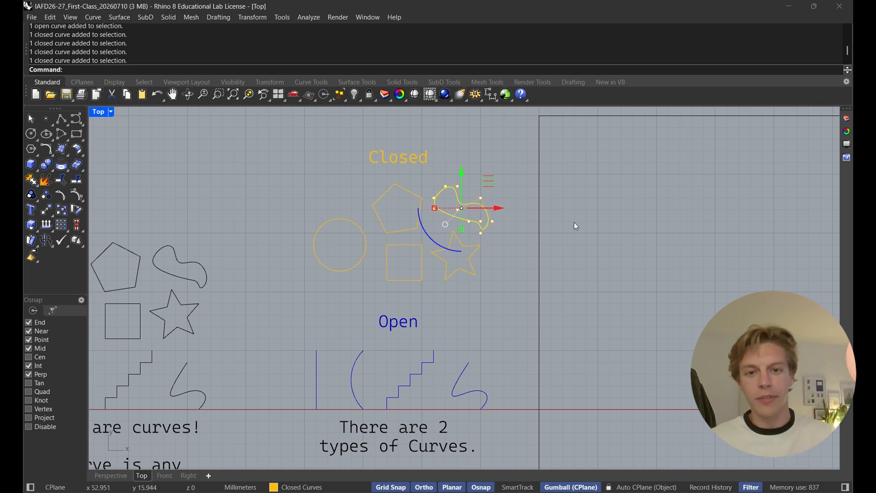
pyautogui.click(469, 266)
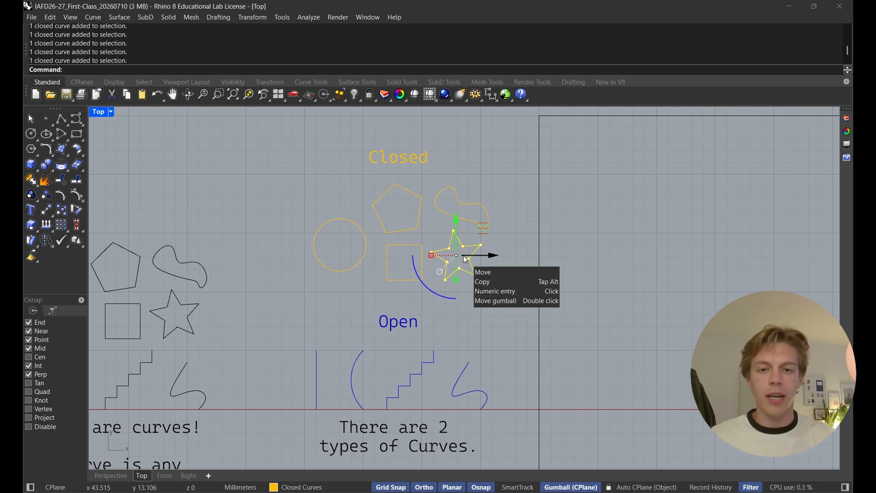
# Inspect the selected star's outline, and add the closed freeform curve and the pentagon to the selection.
pyautogui.scroll(4, 464, 256)
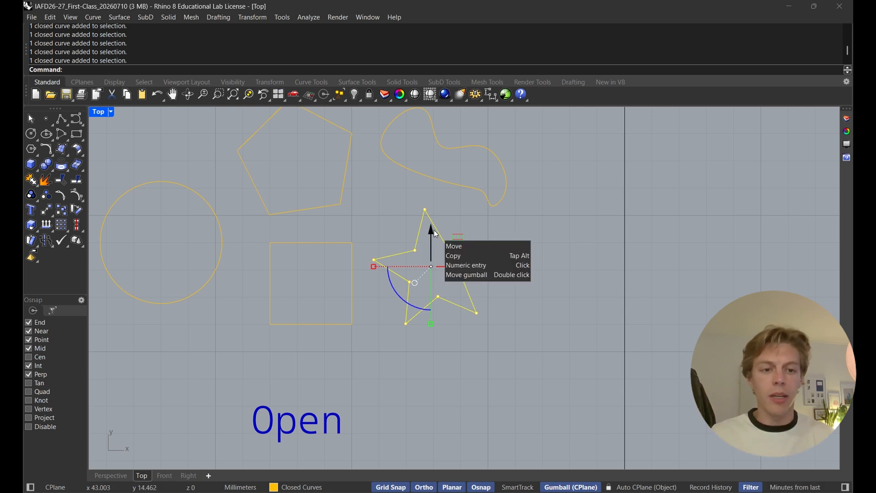
pyautogui.scroll(-5, 535, 229)
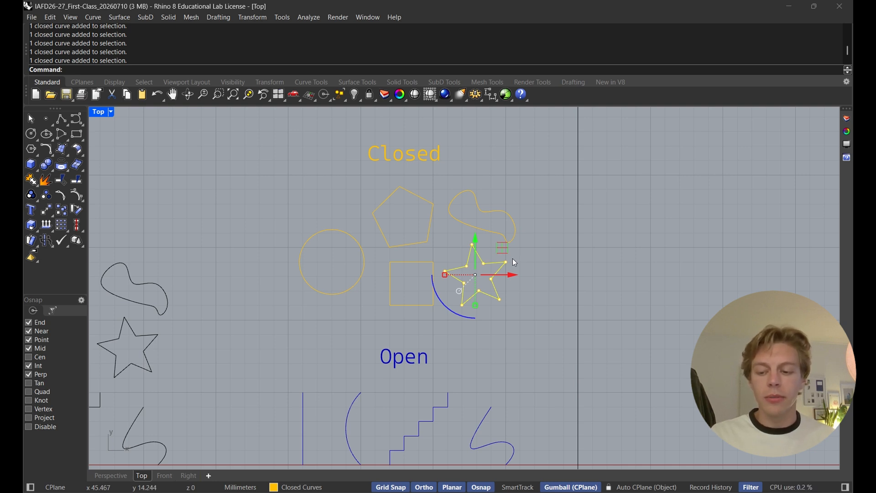
pyautogui.keyDown('shift'); pyautogui.click(494, 213); pyautogui.keyUp('shift')
pyautogui.keyDown('shift'); pyautogui.click(416, 194); pyautogui.keyUp('shift')
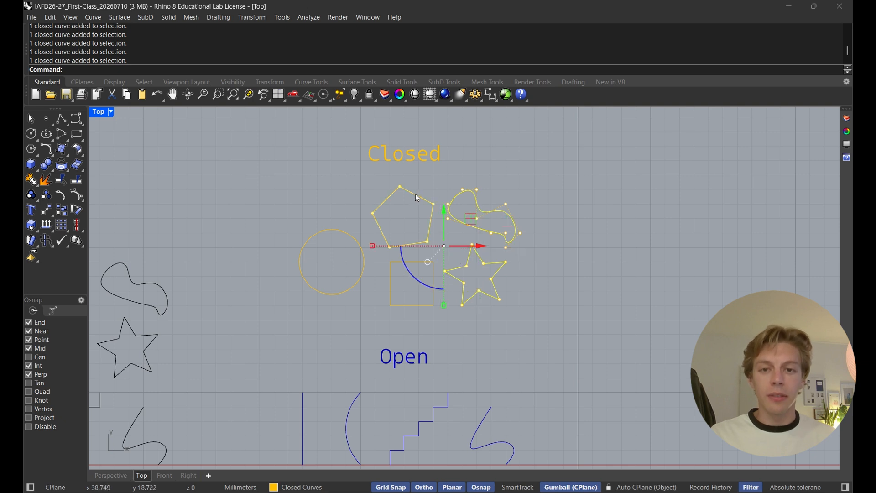
# Extend the selection with the closed circle and square, plus the blue arc, stepped line, freeform curve and straight line.
pyautogui.keyDown('shift'); pyautogui.click(343, 230); pyautogui.keyUp('shift')
pyautogui.keyDown('shift'); pyautogui.click(421, 263); pyautogui.keyUp('shift')
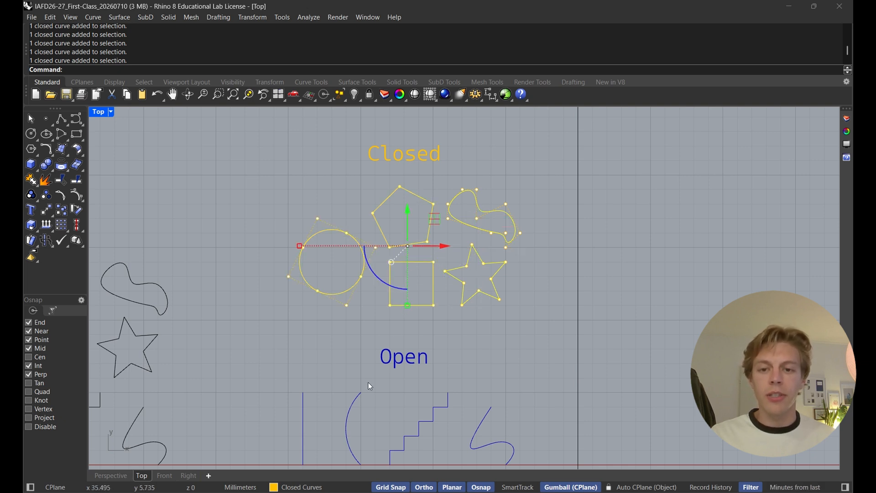
pyautogui.keyDown('shift'); pyautogui.click(361, 395); pyautogui.keyUp('shift')
pyautogui.keyDown('shift'); pyautogui.click(435, 414); pyautogui.keyUp('shift')
pyautogui.keyDown('shift'); pyautogui.click(482, 431); pyautogui.keyUp('shift')
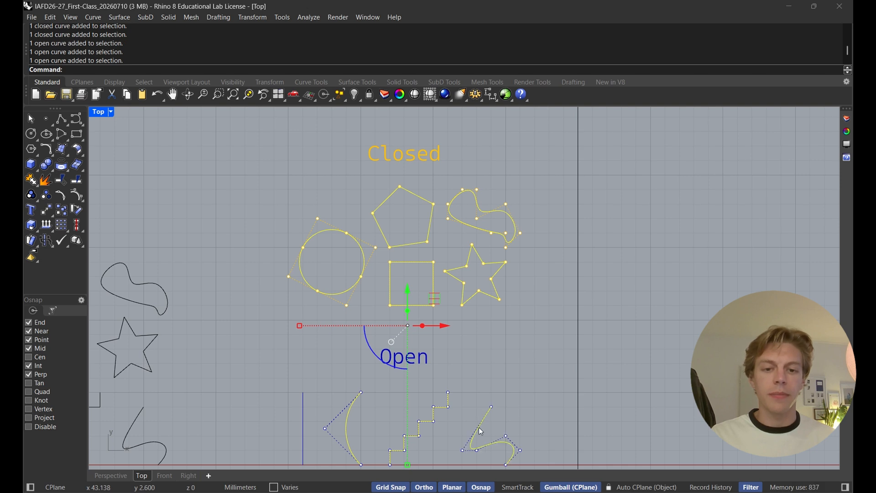
pyautogui.keyDown('shift'); pyautogui.click(304, 402); pyautogui.keyUp('shift')
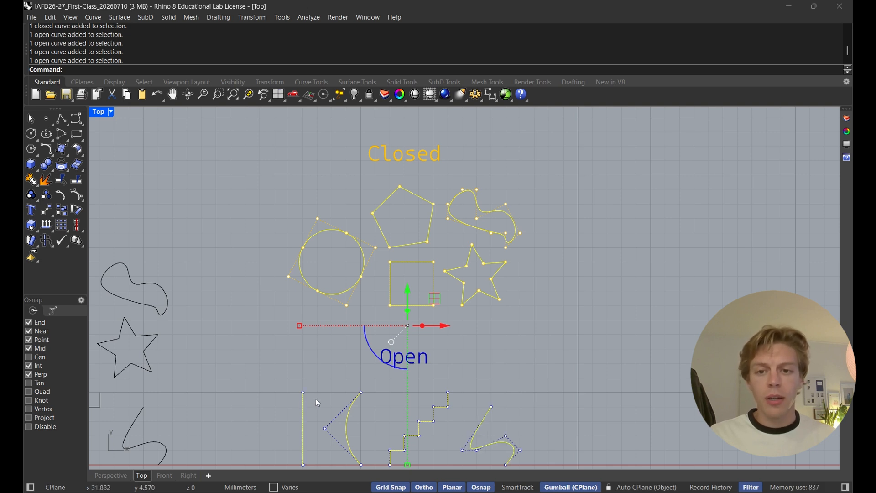
# Remove the blue straight line, the stepped line, and the yellow square, pentagon and star from the selection one by one.
pyautogui.scroll(-2, 336, 366)
pyautogui.moveTo(344, 368); pyautogui.dragTo(351, 334, button='right')
pyautogui.scroll(2, 345, 342)
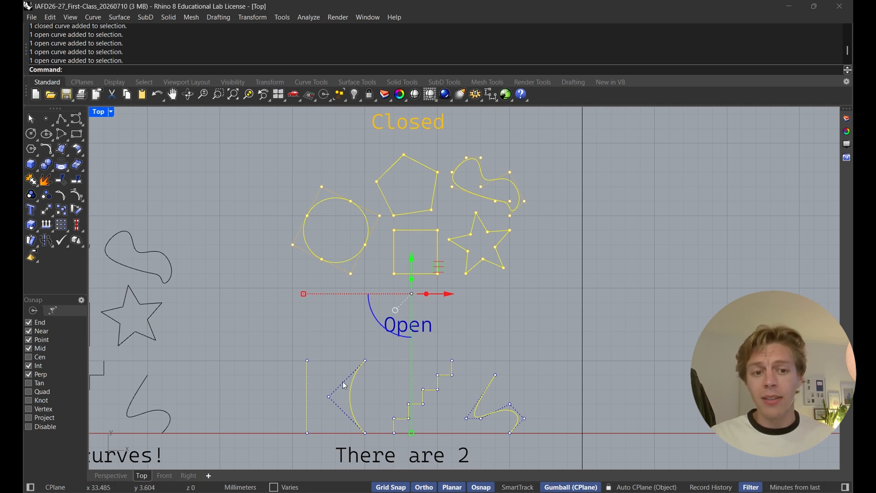
pyautogui.keyDown('ctrl'); pyautogui.click(308, 388); pyautogui.keyUp('ctrl')
pyautogui.keyDown('ctrl'); pyautogui.click(428, 392); pyautogui.keyUp('ctrl')
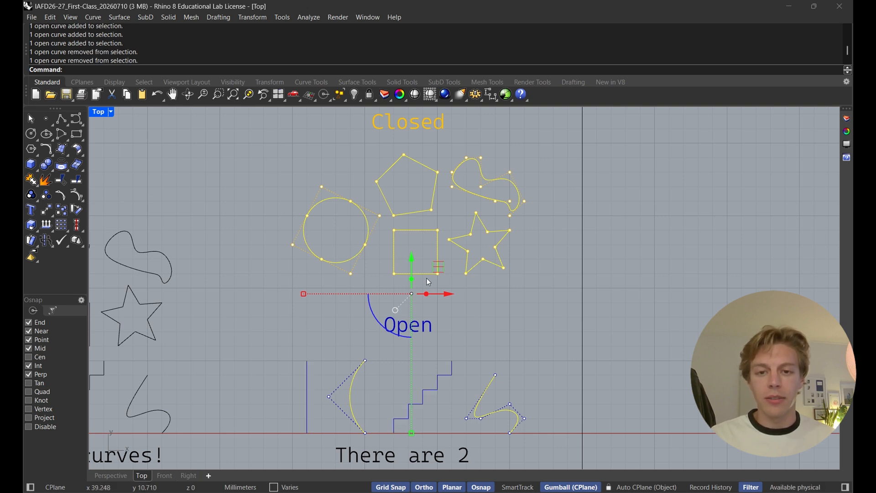
pyautogui.keyDown('ctrl'); pyautogui.click(423, 230); pyautogui.keyUp('ctrl')
pyautogui.keyDown('ctrl'); pyautogui.click(420, 212); pyautogui.keyUp('ctrl')
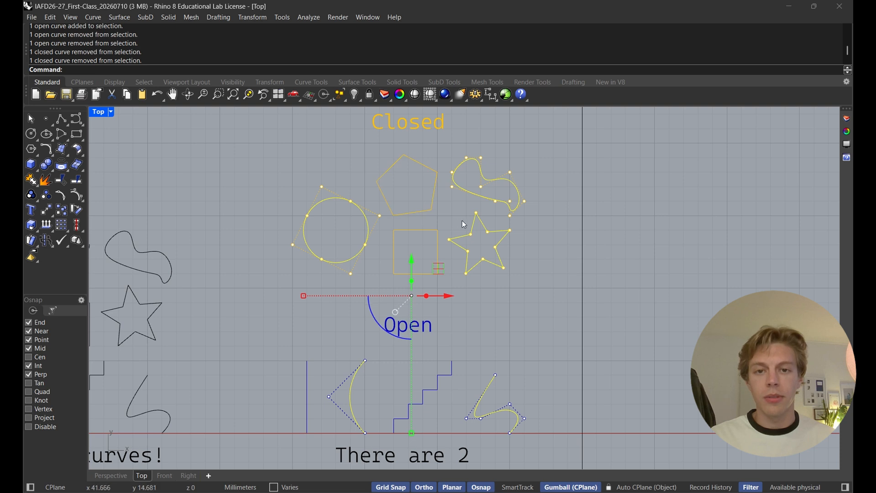
pyautogui.keyDown('ctrl'); pyautogui.click(461, 237); pyautogui.keyUp('ctrl')
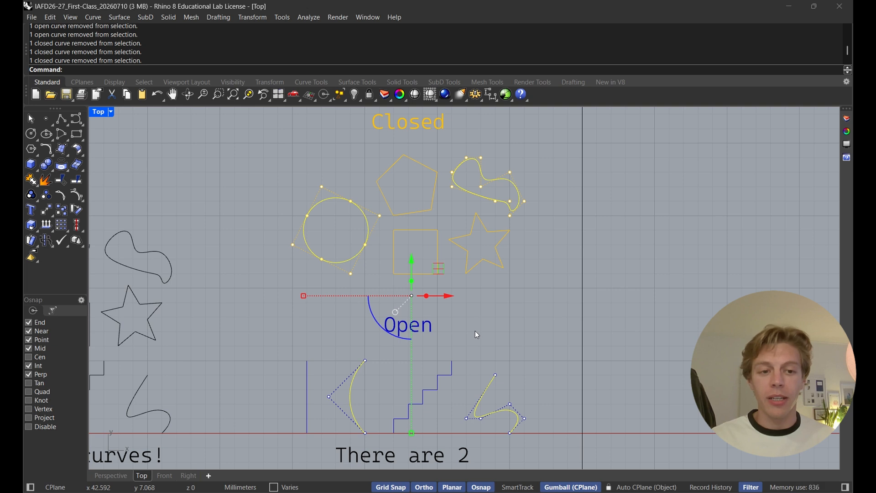
# Undo the last point placement, and demonstrate crossing-window selection on the five yellow closed curves, deselecting them after each try.
pyautogui.hotkey('ctrl', 'z')
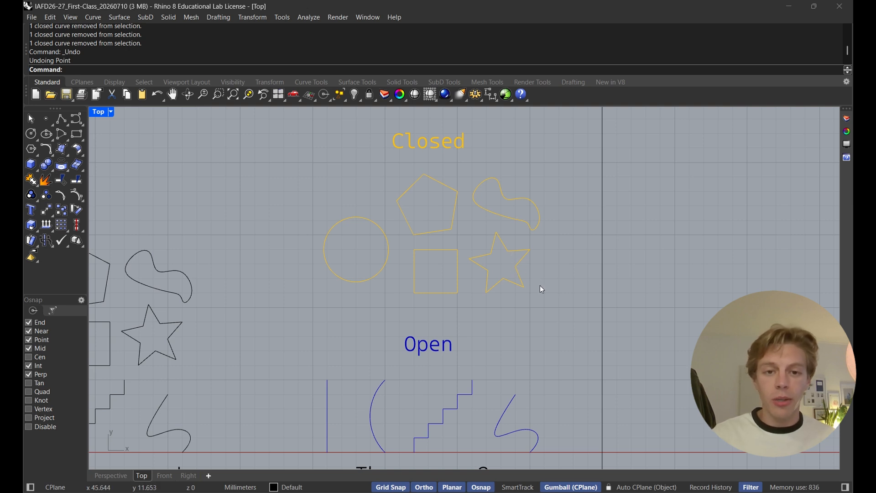
pyautogui.moveTo(564, 306); pyautogui.dragTo(372, 197)
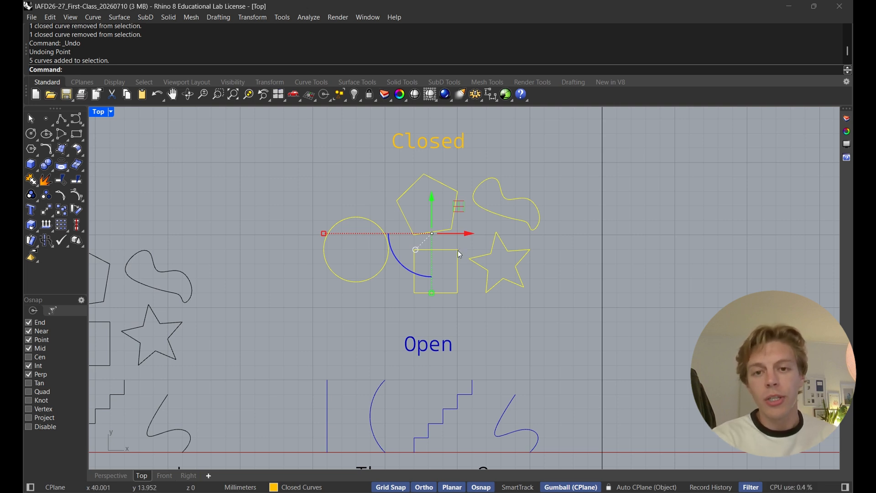
pyautogui.click(545, 307)
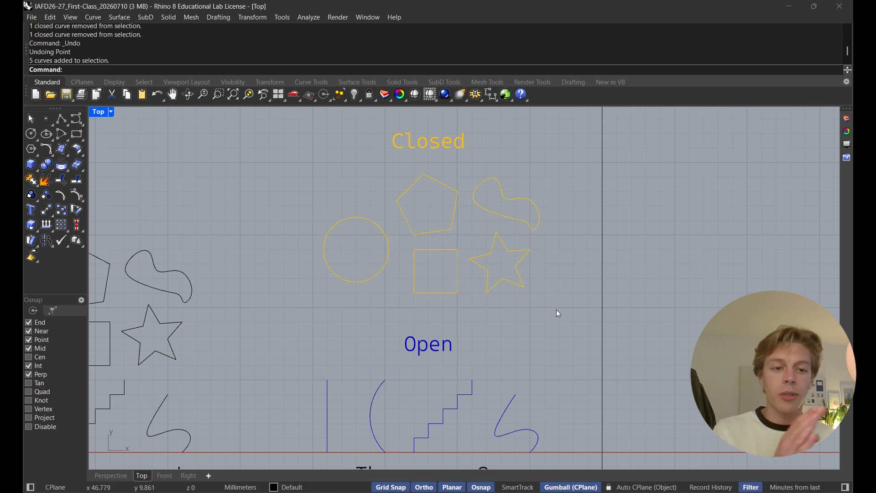
pyautogui.moveTo(557, 310); pyautogui.dragTo(379, 222)
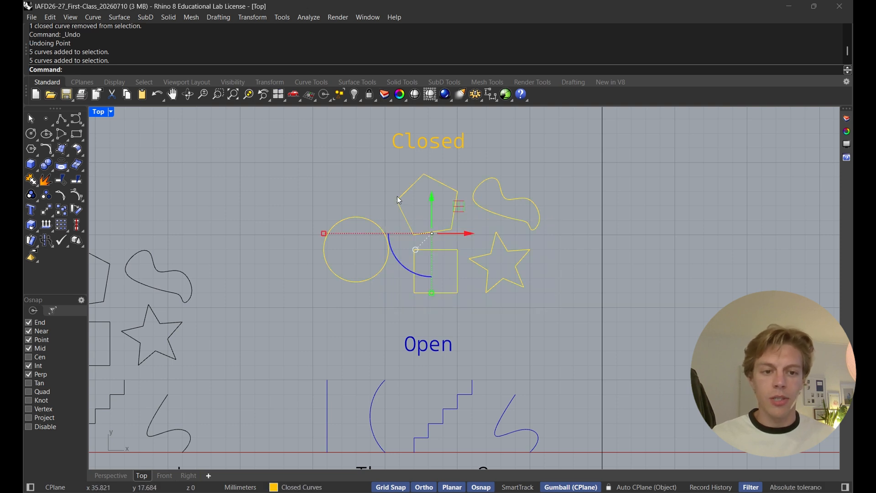
pyautogui.click(373, 197)
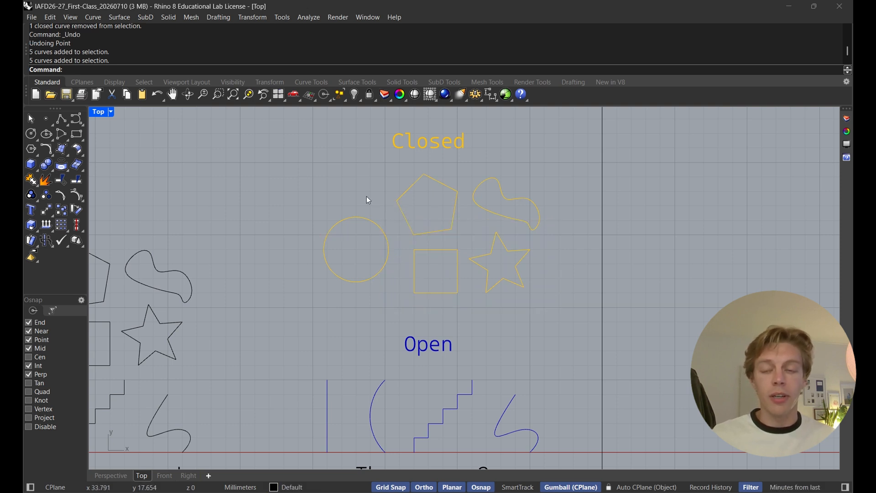
# Demonstrate enclosing-window selection twice, fully enclosing only the yellow circle and pentagon while cutting through the other closed curves.
pyautogui.moveTo(311, 165); pyautogui.dragTo(500, 290)
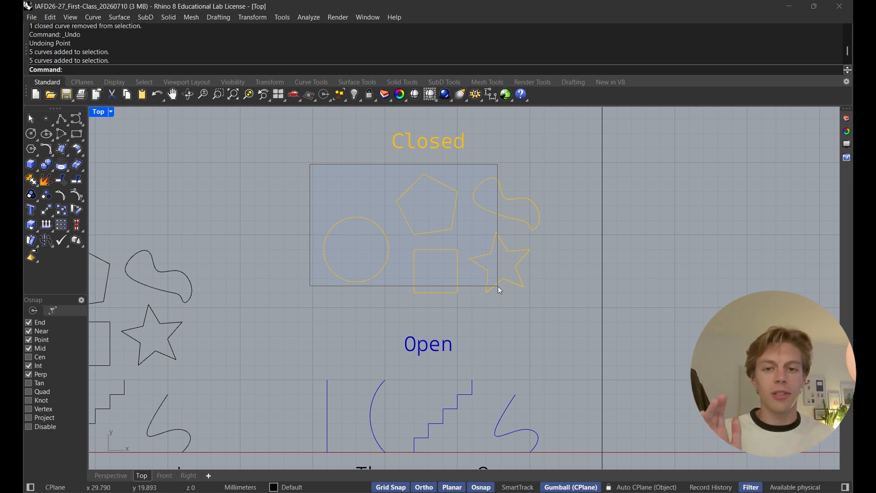
pyautogui.moveTo(498, 286); pyautogui.dragTo(498, 286)
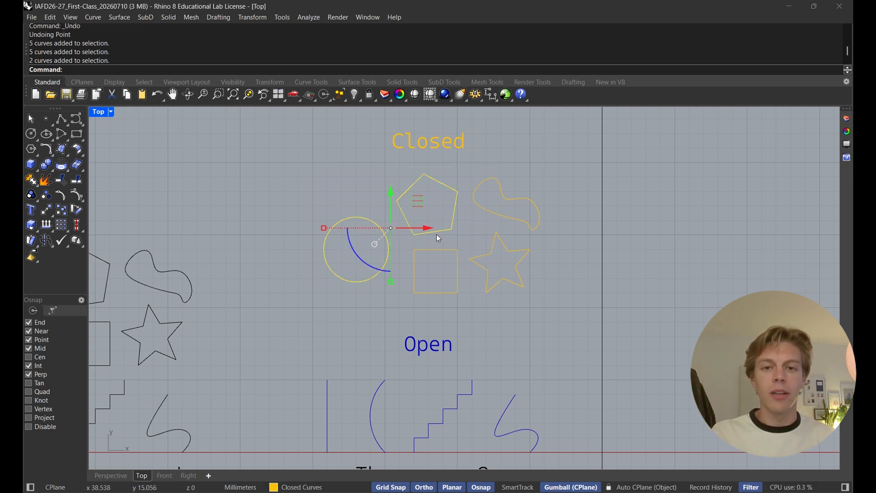
pyautogui.moveTo(303, 164); pyautogui.dragTo(481, 289)
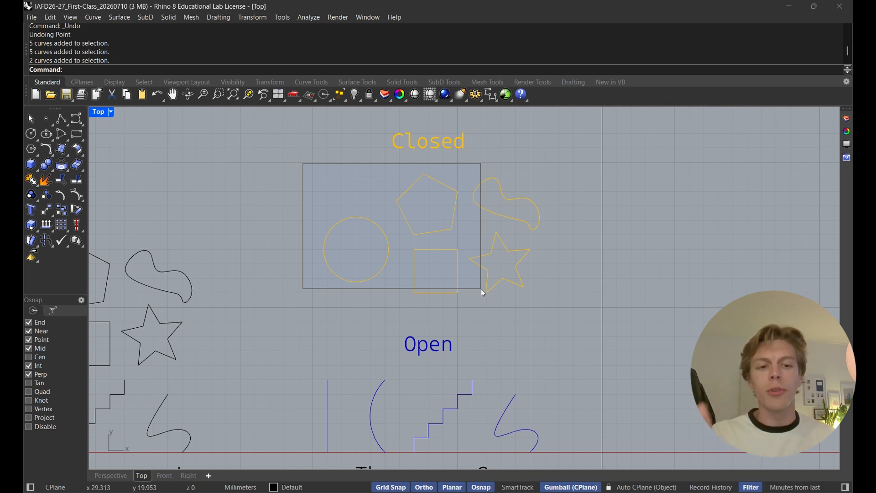
pyautogui.moveTo(481, 289); pyautogui.dragTo(481, 289)
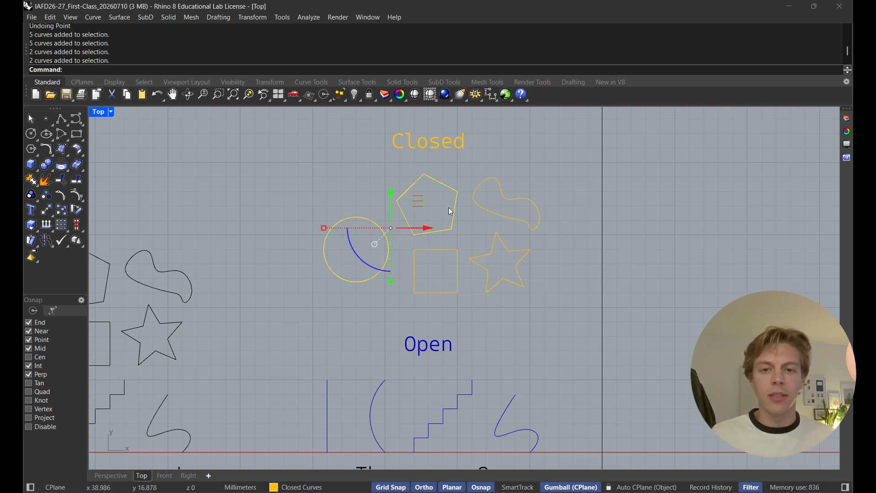
# Reselect all five yellow closed curves with a crossing window and try the gumball's vertical and horizontal move arrows.
pyautogui.click(548, 301)
pyautogui.moveTo(548, 301); pyautogui.dragTo(440, 235)
pyautogui.moveTo(557, 261); pyautogui.dragTo(376, 218)
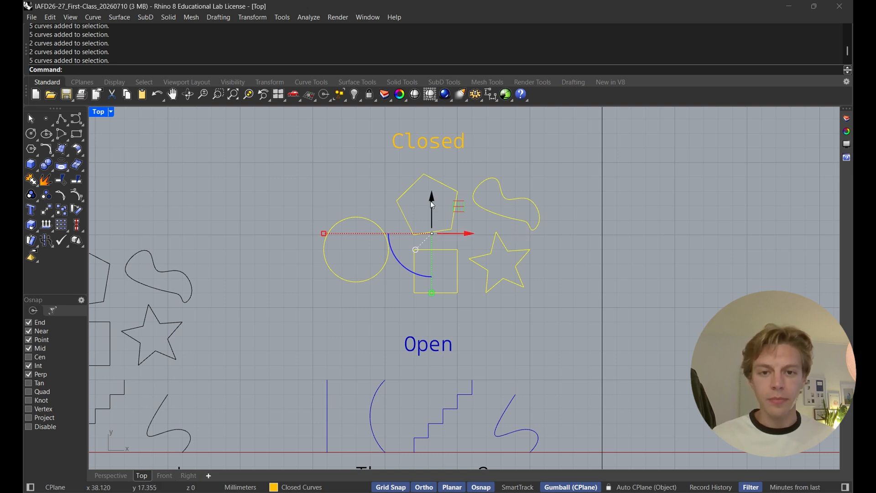
pyautogui.moveTo(432, 203)
pyautogui.mouseDown()
pyautogui.moveTo(434, 192)
pyautogui.moveTo(439, 201)
pyautogui.mouseUp()
pyautogui.moveTo(469, 234); pyautogui.dragTo(468, 235)
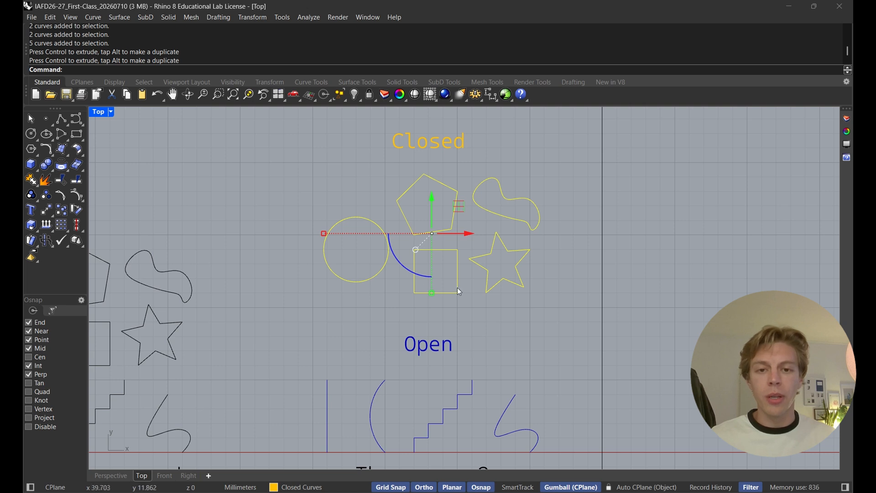
# Delete the stray point above the "This is a point!" label.
pyautogui.scroll(-4, 524, 319)
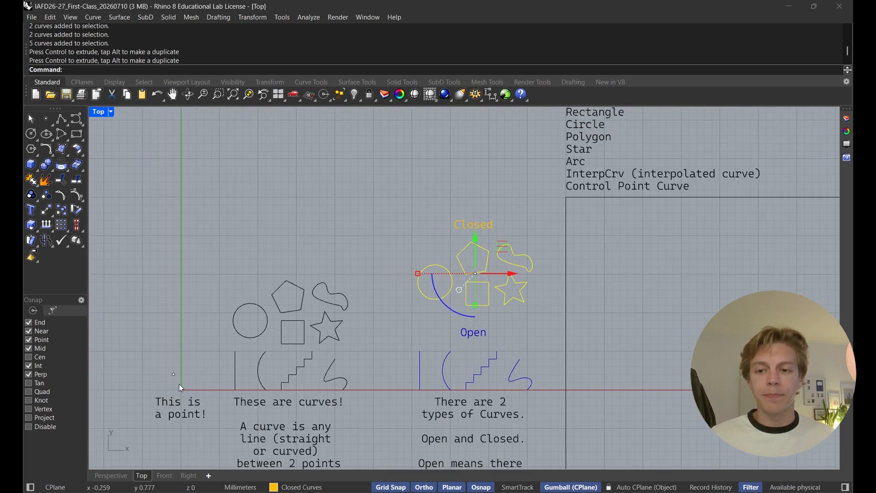
pyautogui.click(173, 375)
pyautogui.press('Delete')
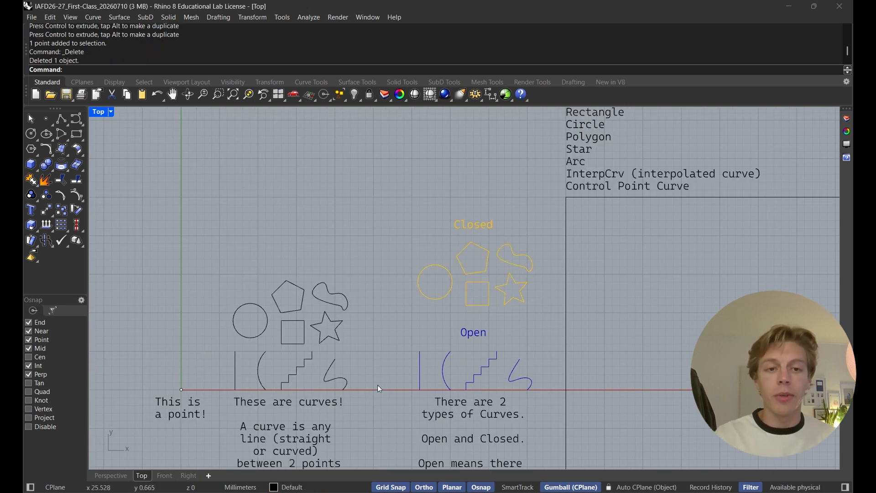
# Start a line at 51, 24 inside the upper-left corner of the practice frame and turn off Ortho.
pyautogui.moveTo(442, 354); pyautogui.dragTo(297, 321, button='right')
pyautogui.scroll(-4, 297, 321)
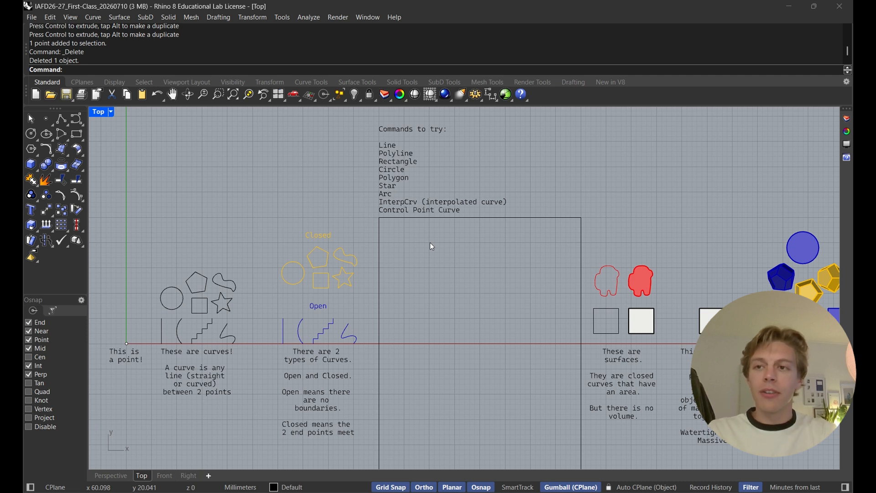
pyautogui.write('Line')
pyautogui.press('Return')
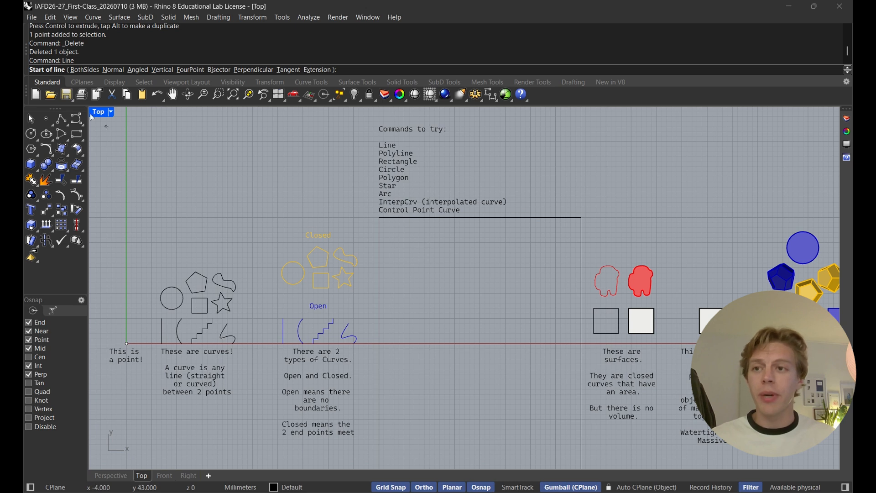
pyautogui.scroll(3, 446, 261)
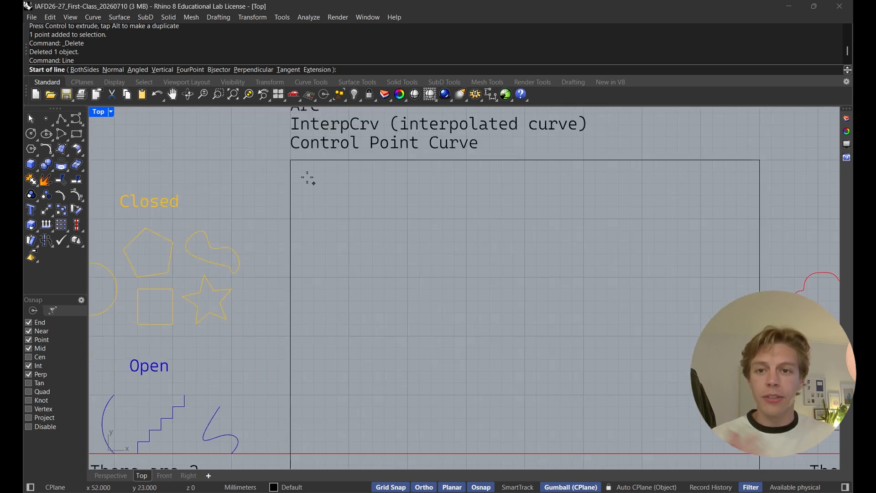
pyautogui.click(303, 173)
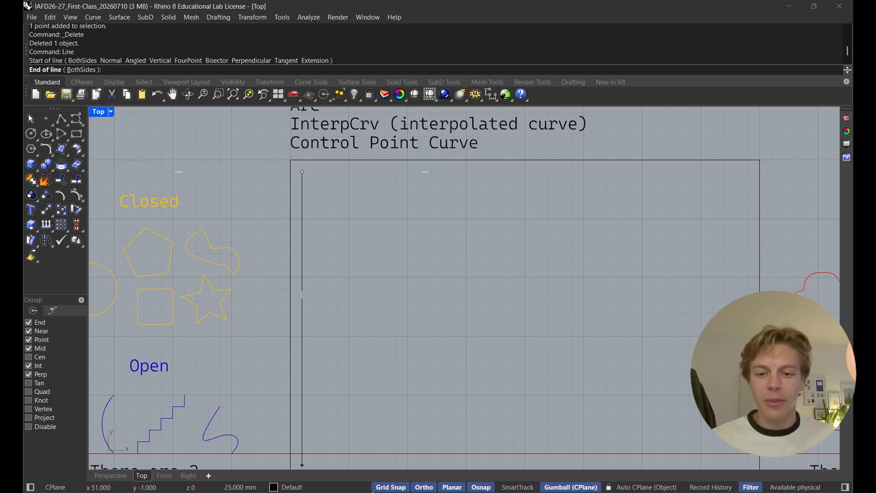
pyautogui.click(425, 488)
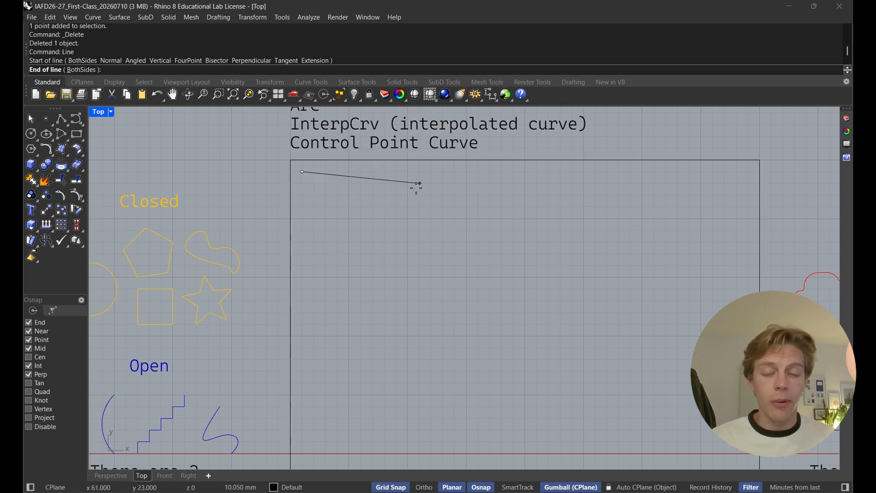
# Switch Grid Snap off and back on for comparison, and finish the line as a horizontal 5 mm segment.
pyautogui.scroll(5, 320, 173)
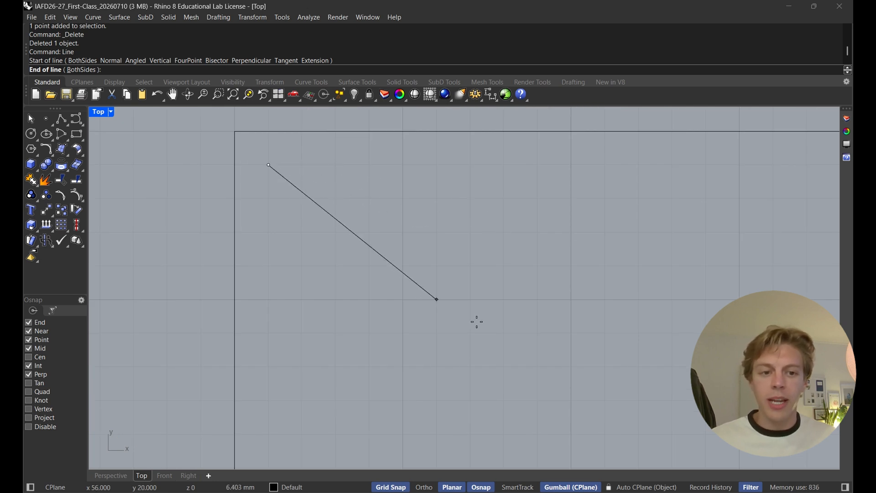
pyautogui.click(391, 488)
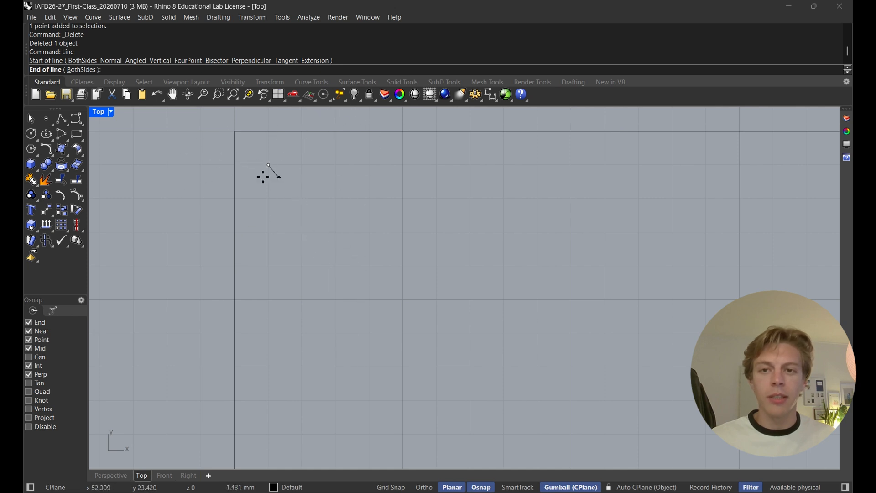
pyautogui.click(408, 488)
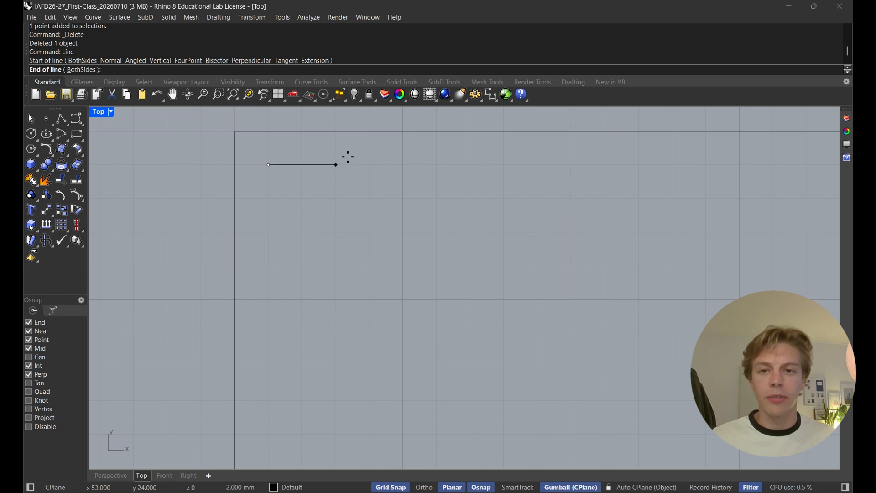
pyautogui.scroll(-5, 374, 165)
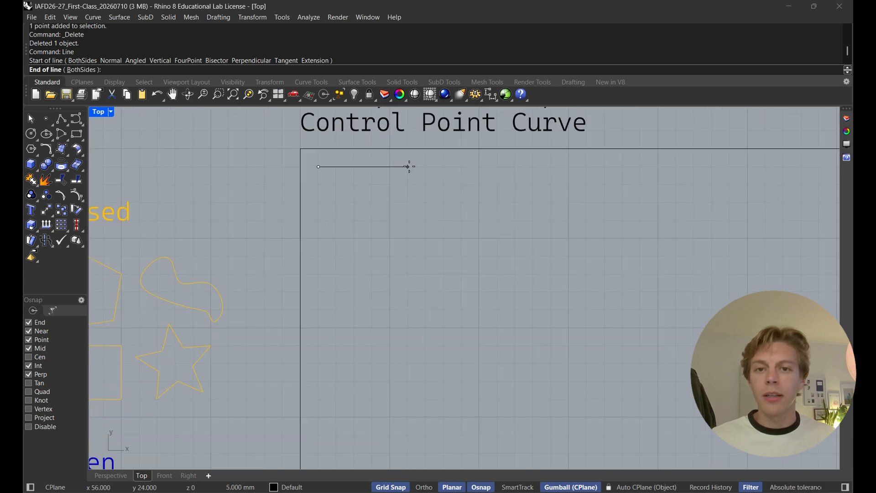
pyautogui.click(409, 167)
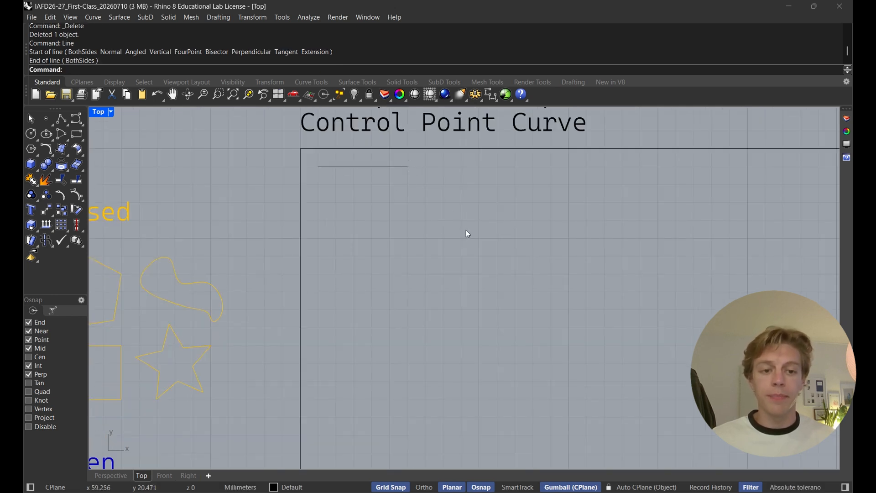
# Start a polyline at 51, 23 just below the line, with a 5 mm horizontal segment followed by a 2 mm downward segment.
pyautogui.scroll(-2, 462, 226)
pyautogui.moveTo(464, 239); pyautogui.dragTo(467, 288, button='right')
pyautogui.scroll(-4, 471, 254)
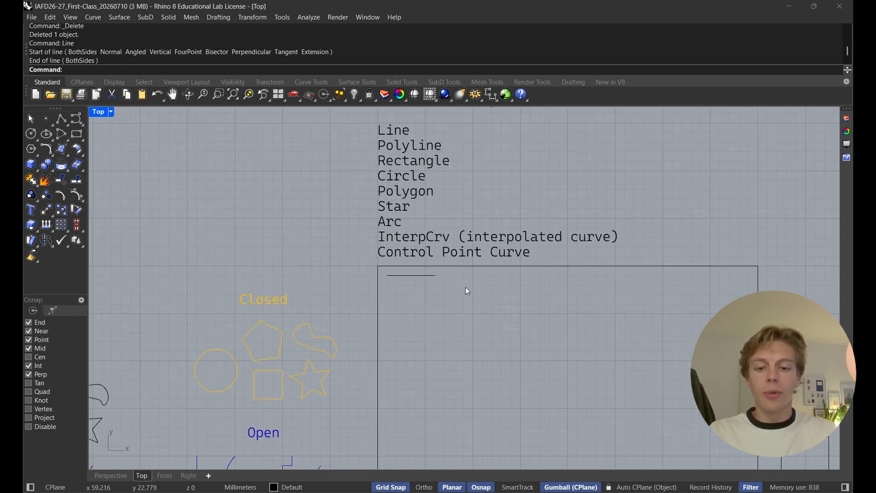
pyautogui.write('Polyline')
pyautogui.press('Return')
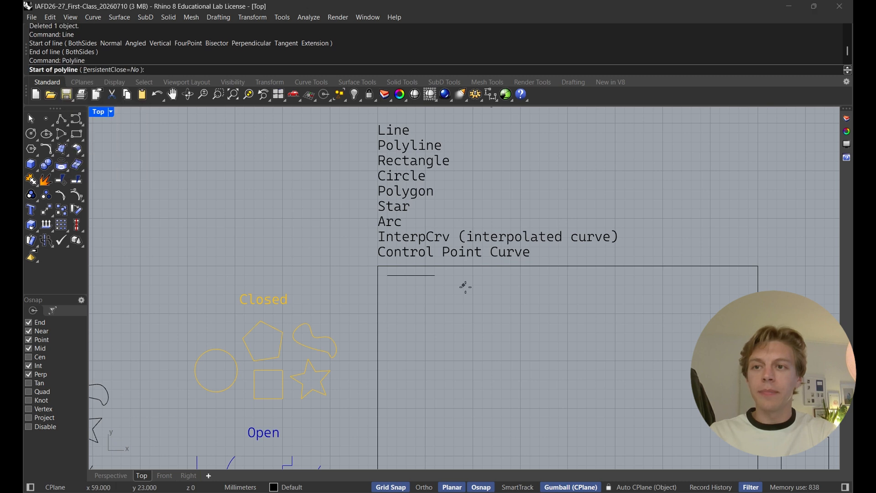
pyautogui.scroll(1, 462, 287)
pyautogui.scroll(1, 462, 287)
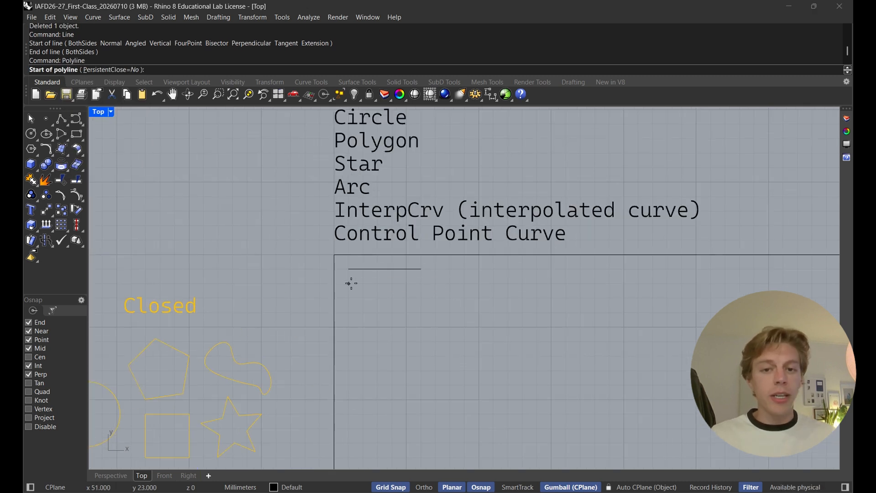
pyautogui.click(349, 284)
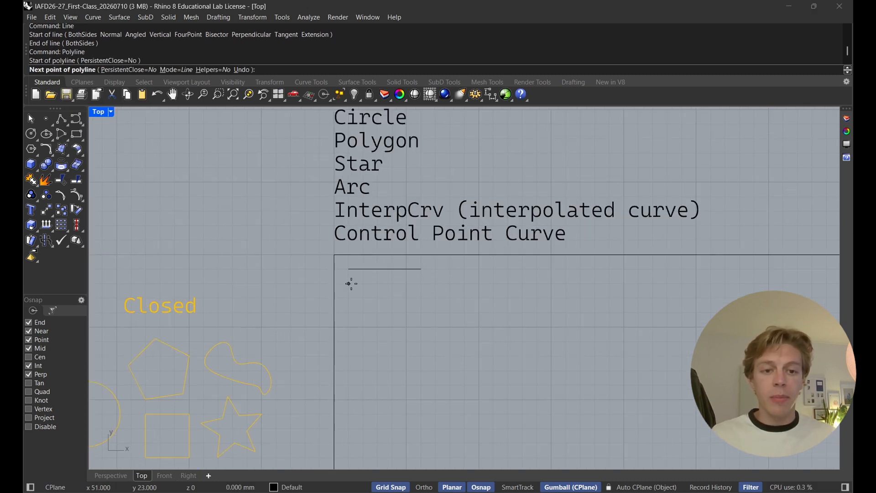
pyautogui.click(417, 284)
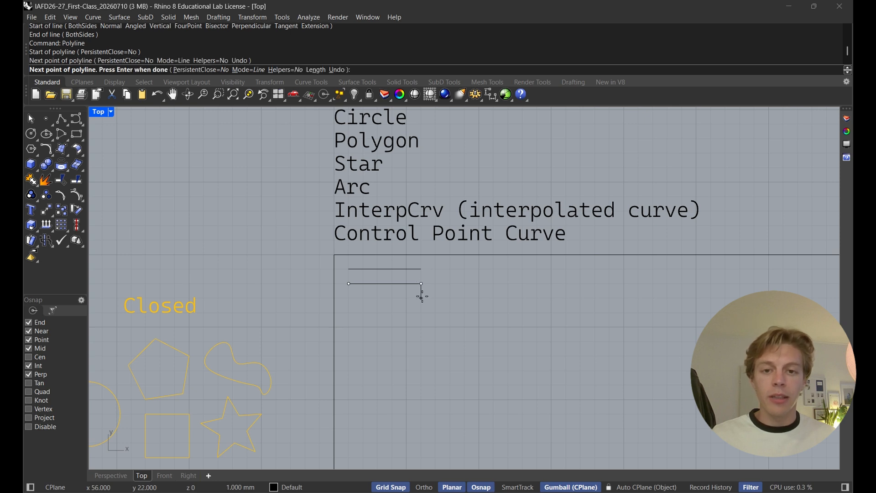
pyautogui.click(421, 312)
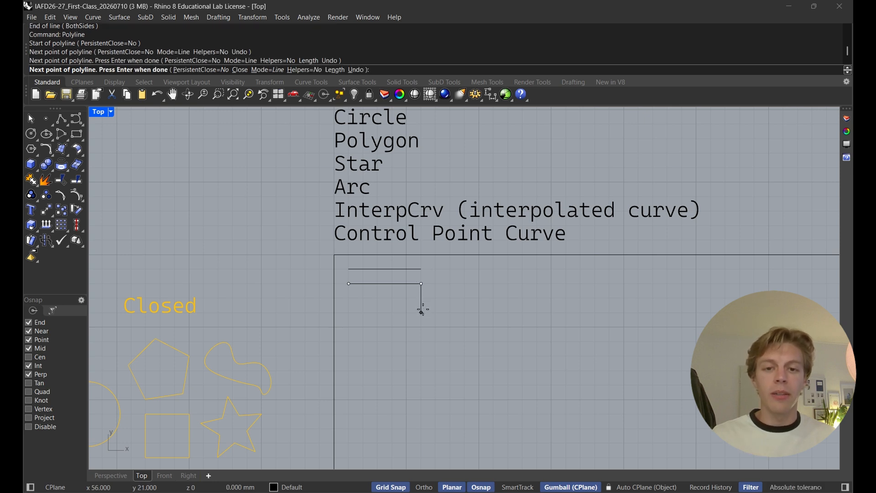
# Continue the polyline in stepped right-angle segments back to 52, 22, end it open, and undo the whole polyline.
pyautogui.click(450, 313)
pyautogui.click(450, 284)
pyautogui.click(465, 284)
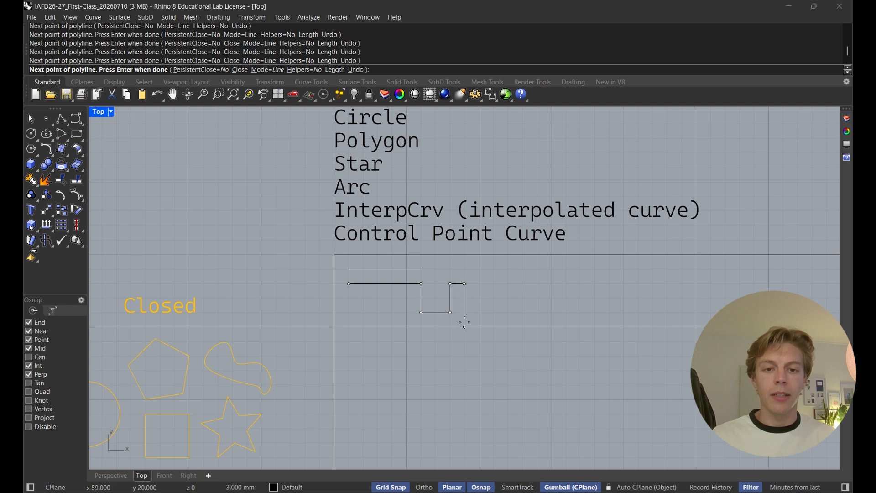
pyautogui.click(465, 327)
pyautogui.click(407, 326)
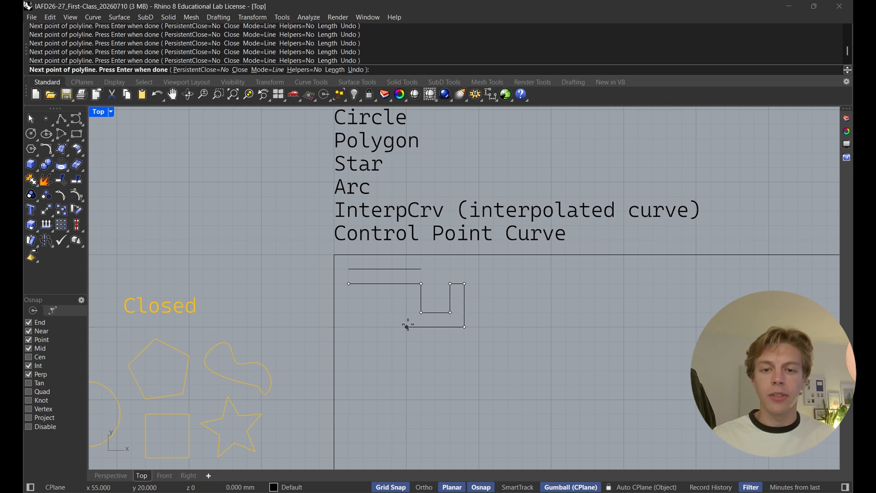
pyautogui.click(364, 297)
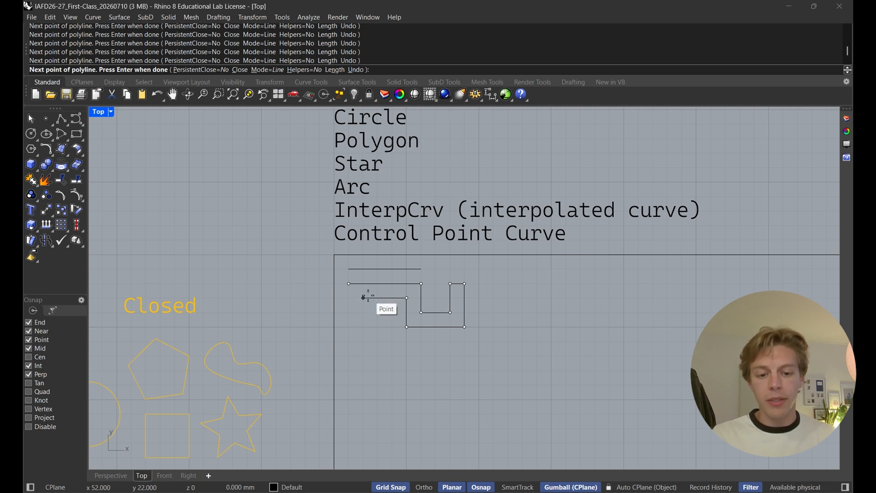
pyautogui.press('Return')
pyautogui.hotkey('ctrl', 'z')
# Draw a closed rectangular polyline 5 mm wide and 2 mm high, starting and ending at 51, 23 below the line.
pyautogui.press('Return')
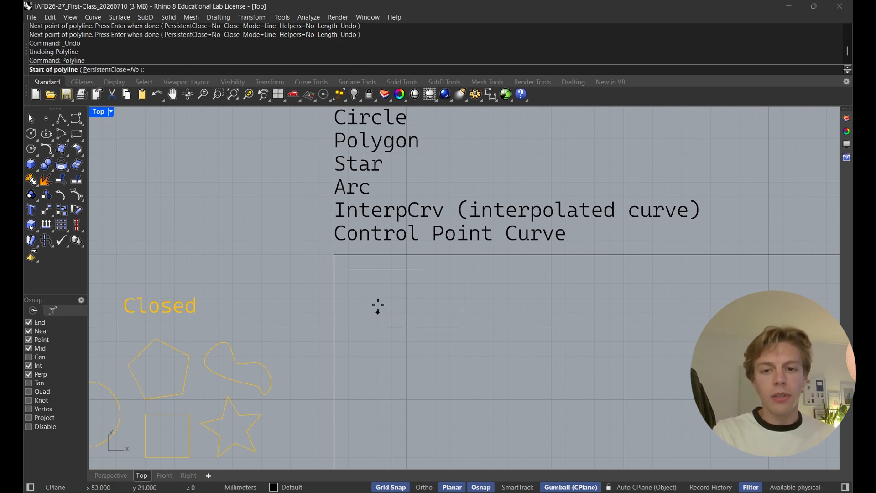
pyautogui.click(348, 283)
pyautogui.click(421, 283)
pyautogui.click(422, 312)
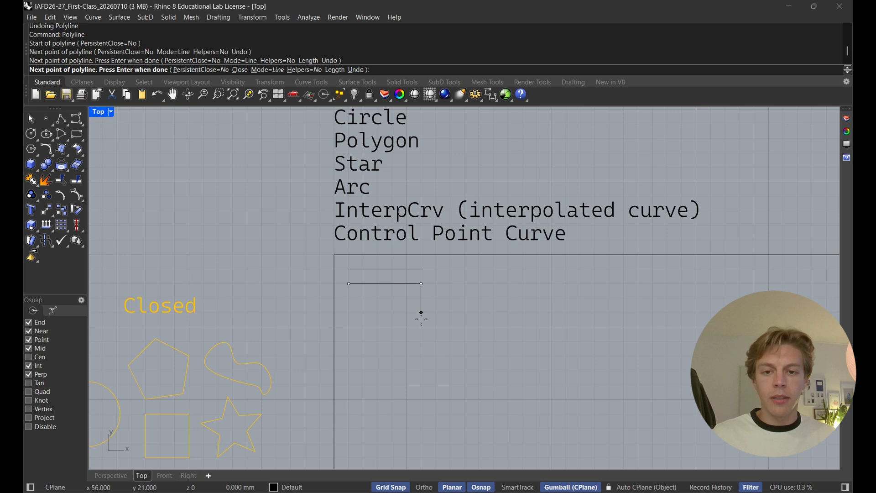
pyautogui.click(349, 312)
pyautogui.click(349, 284)
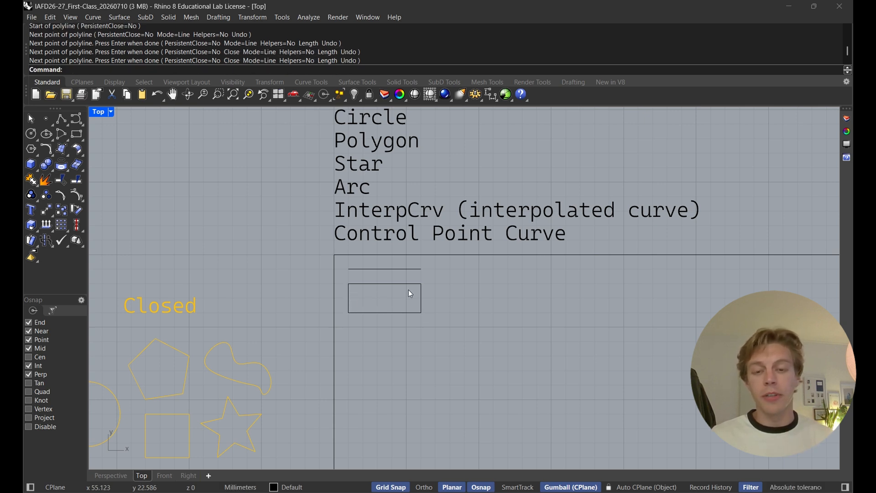
# Draw a 5 by 3 mm rectangle with the Rectangle command, its upper-left corner at 57, 24.
pyautogui.scroll(-2, 382, 289)
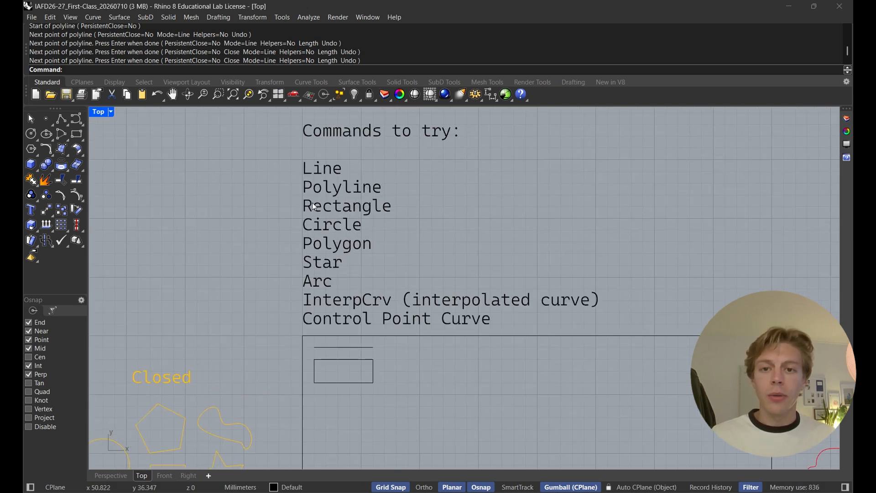
pyautogui.moveTo(345, 228); pyautogui.dragTo(314, 192, button='right')
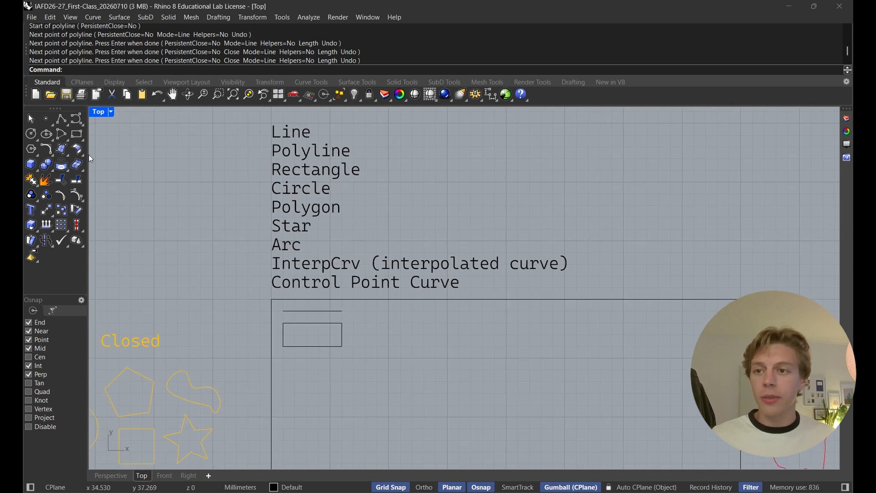
pyautogui.write('Rectangle')
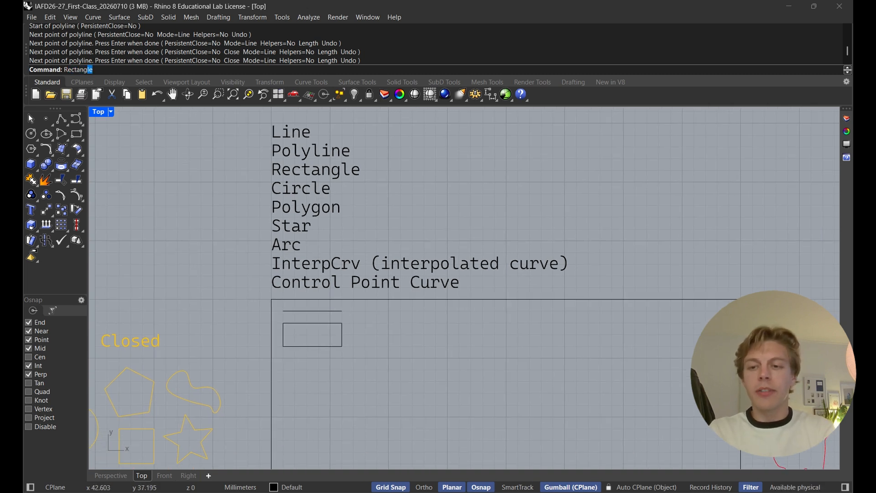
pyautogui.press('Return')
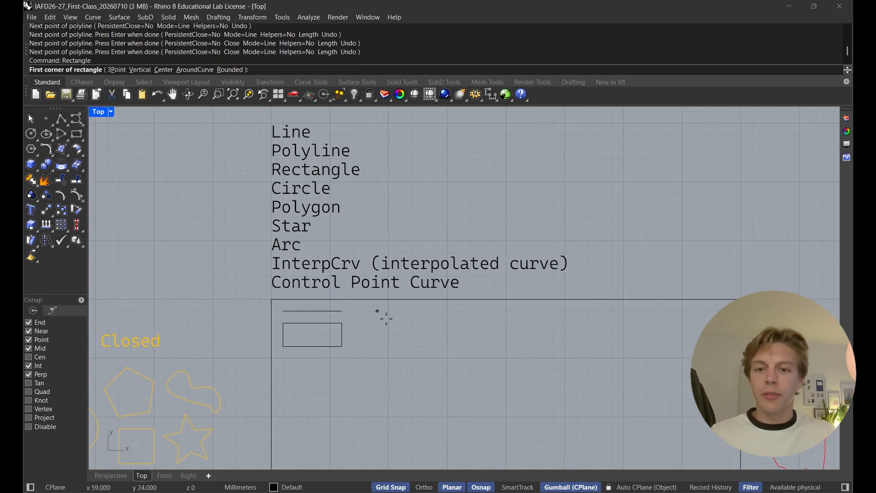
pyautogui.click(354, 311)
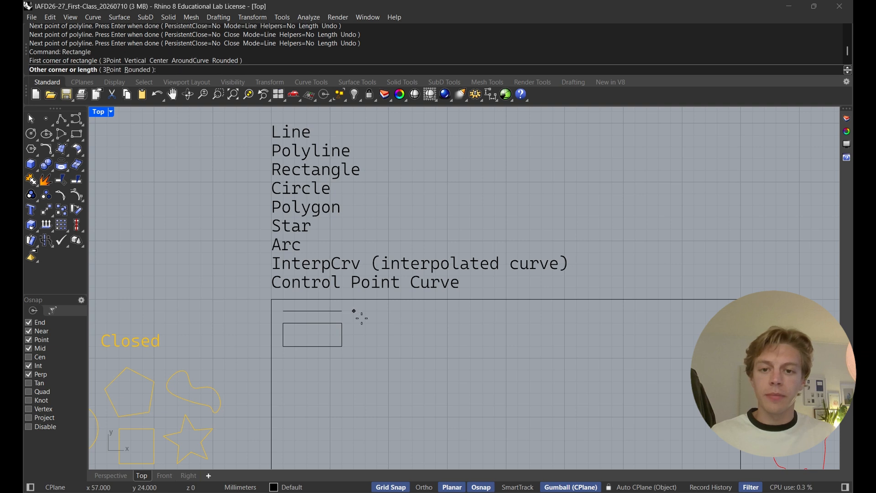
pyautogui.click(413, 346)
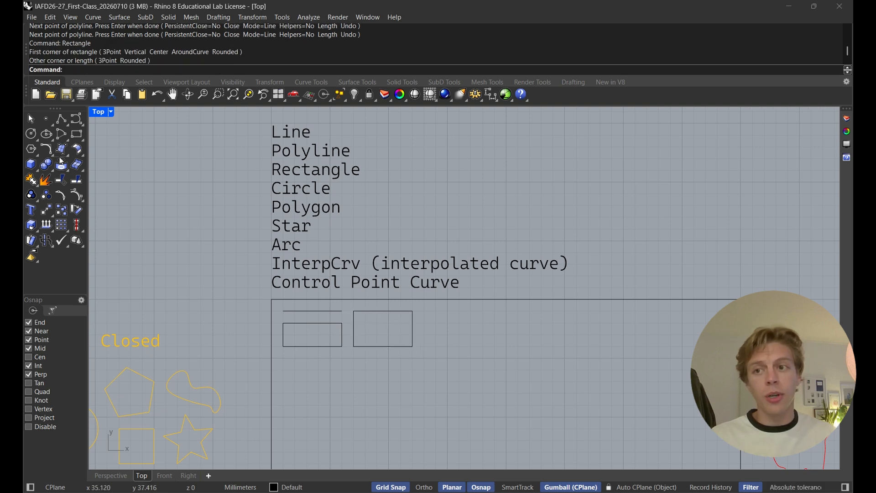
# Draw another rectangle, 6 by 3 mm, 1 mm to the right of the previous one.
pyautogui.click(77, 135)
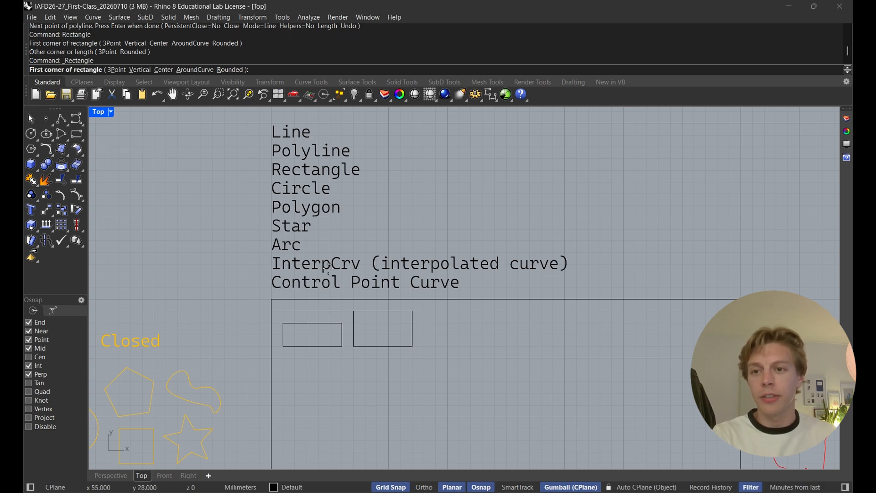
pyautogui.click(424, 312)
pyautogui.click(495, 347)
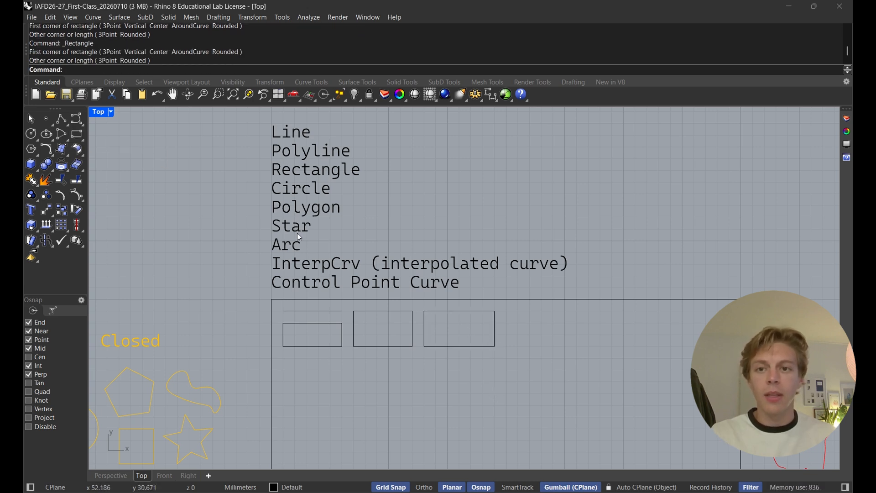
# Draw a circle about 4.47 mm in diameter, centred at 72, 22 to the right of the rectangles.
pyautogui.click(31, 134)
pyautogui.click(530, 335)
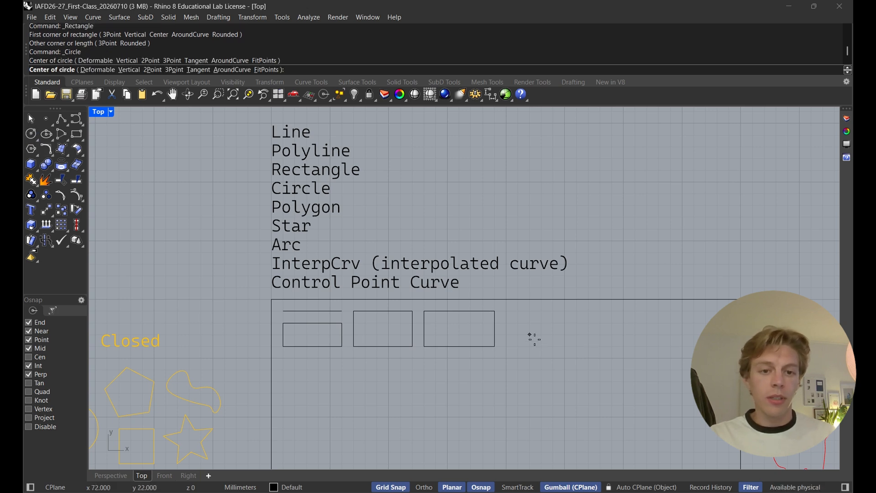
pyautogui.click(554, 323)
# Draw a second circle to the right of the first one, using the Area option with an area of 30.
pyautogui.moveTo(422, 279); pyautogui.dragTo(325, 258, button='right')
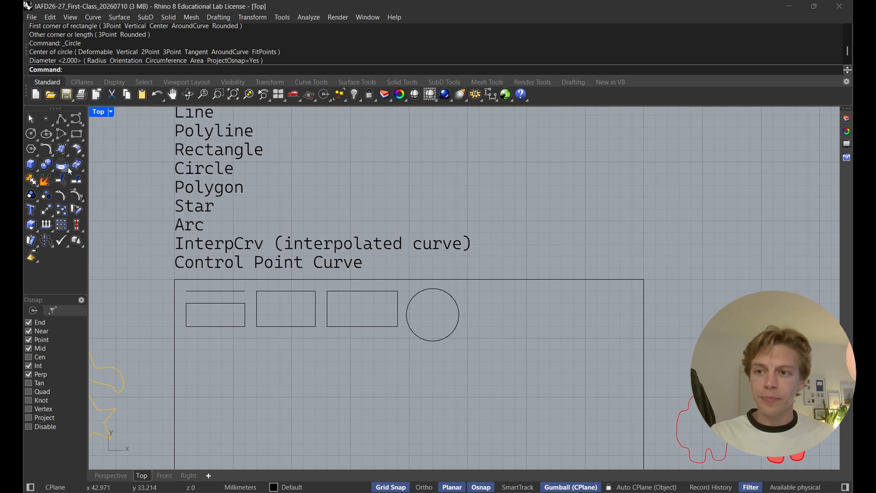
pyautogui.press('BackSpace')
pyautogui.press('BackSpace')
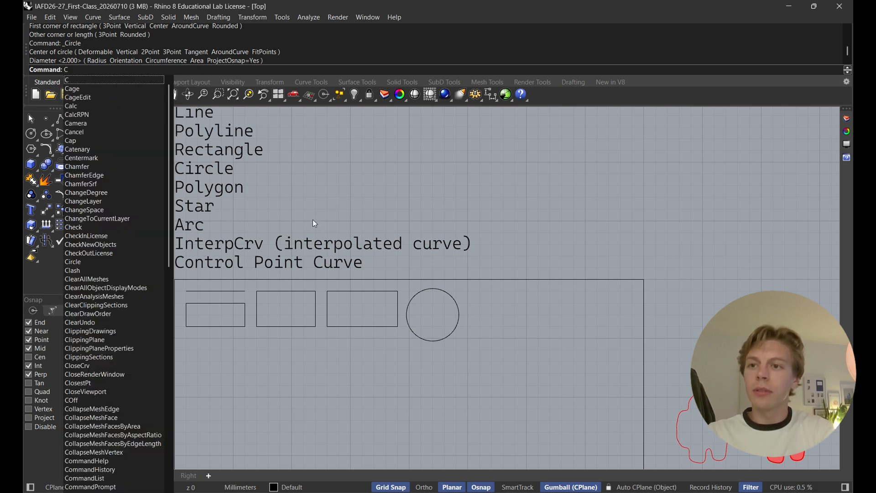
pyautogui.write('ircle')
pyautogui.press('Return')
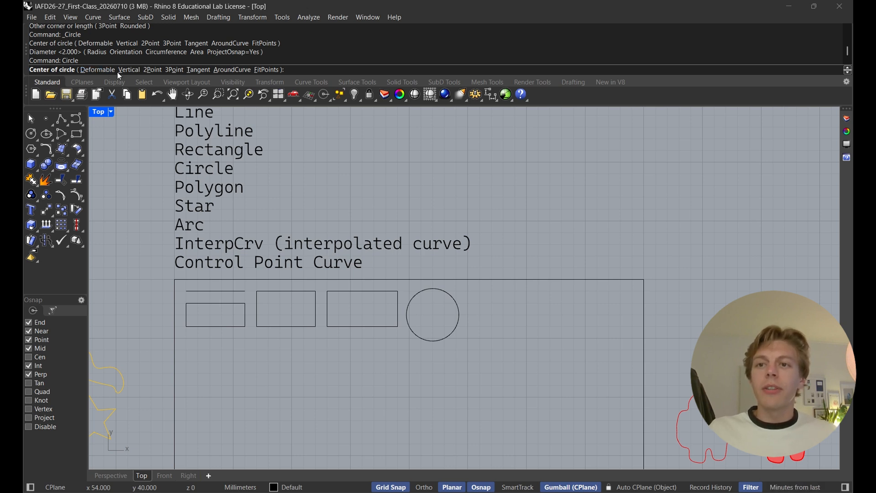
pyautogui.click(515, 315)
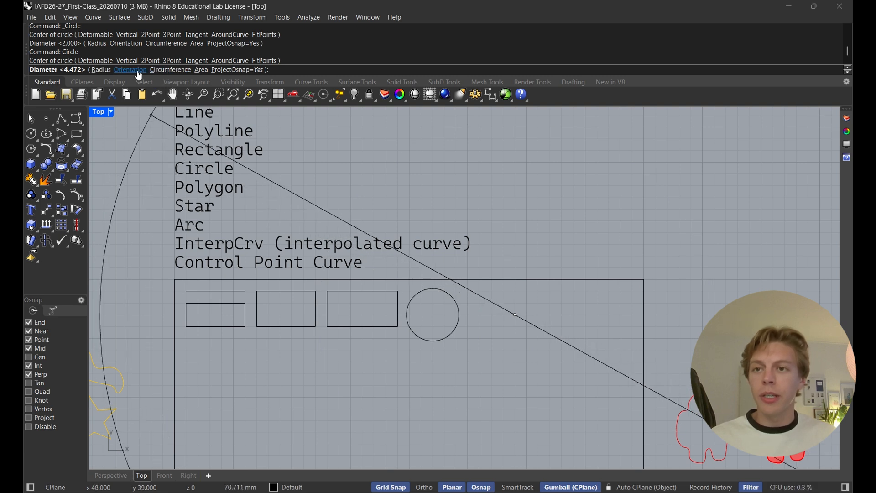
pyautogui.click(201, 69)
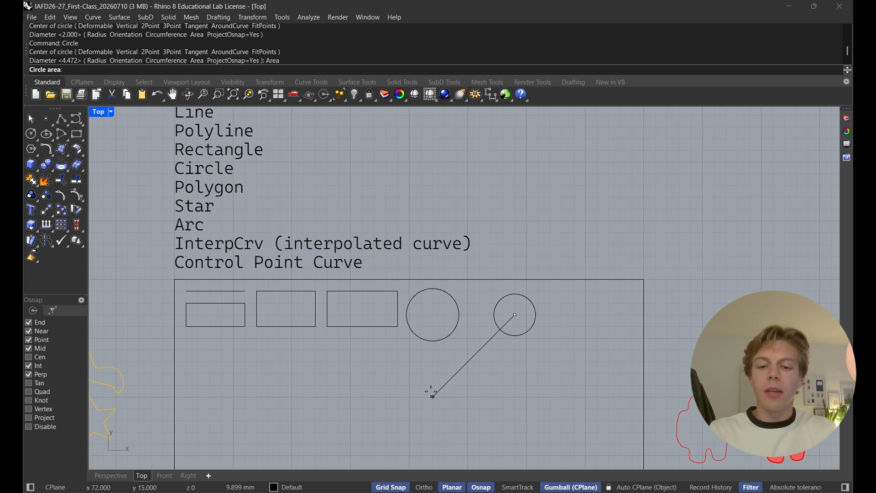
pyautogui.write('30')
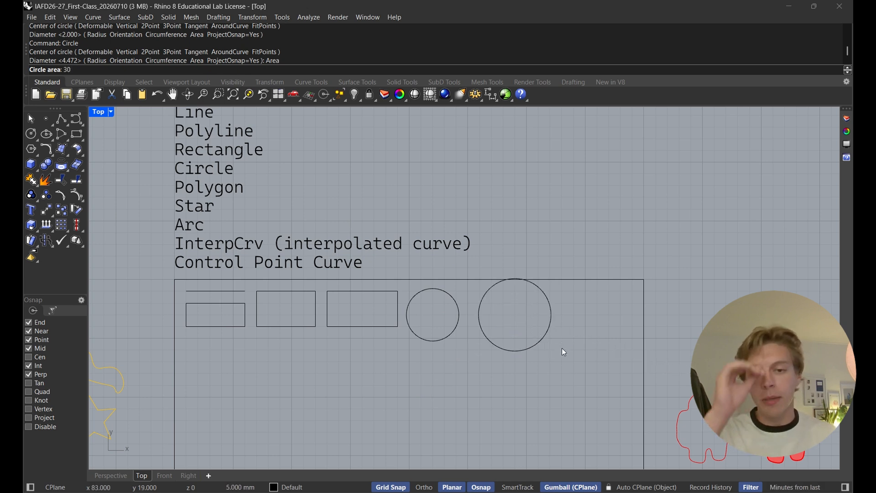
pyautogui.press('Return')
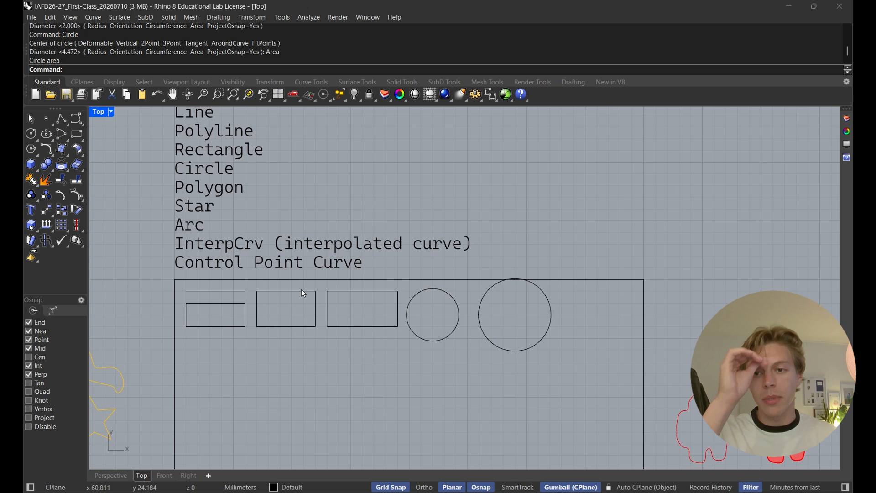
# Start a polyline at 51, 18 below the shapes and give it a 10 mm horizontal first segment.
pyautogui.click(61, 120)
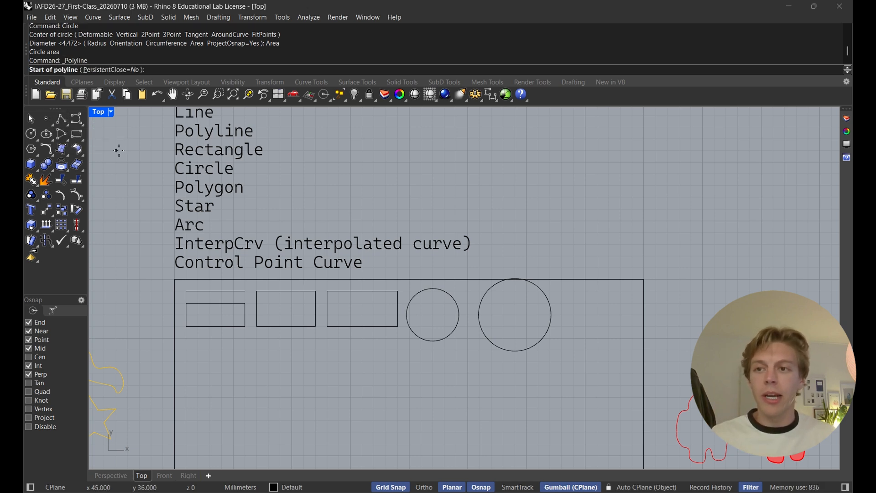
pyautogui.scroll(2, 225, 311)
pyautogui.click(222, 314)
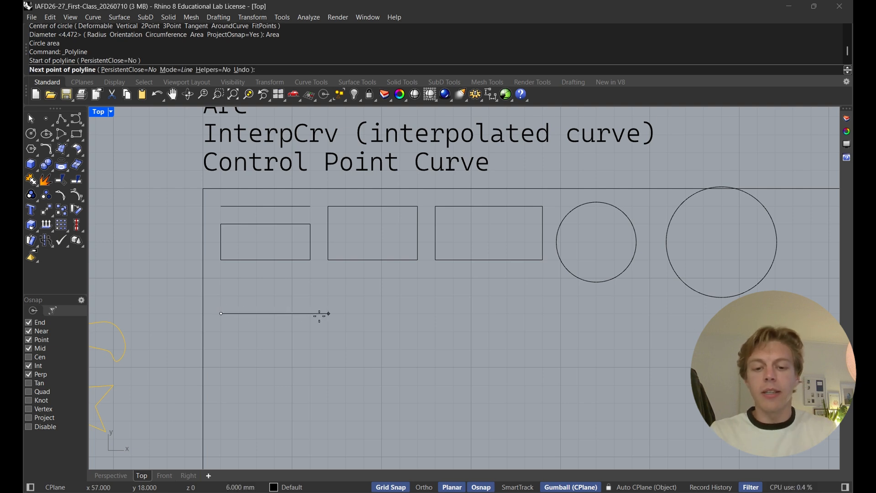
pyautogui.write('10')
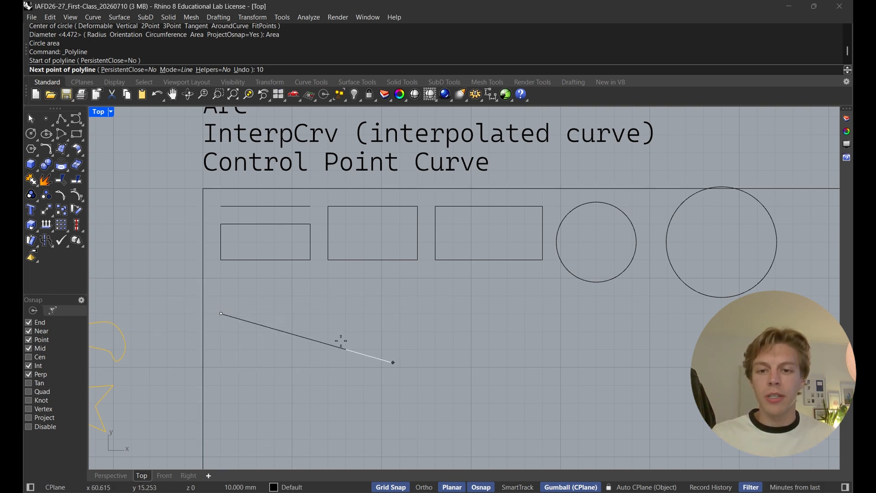
pyautogui.click(380, 311)
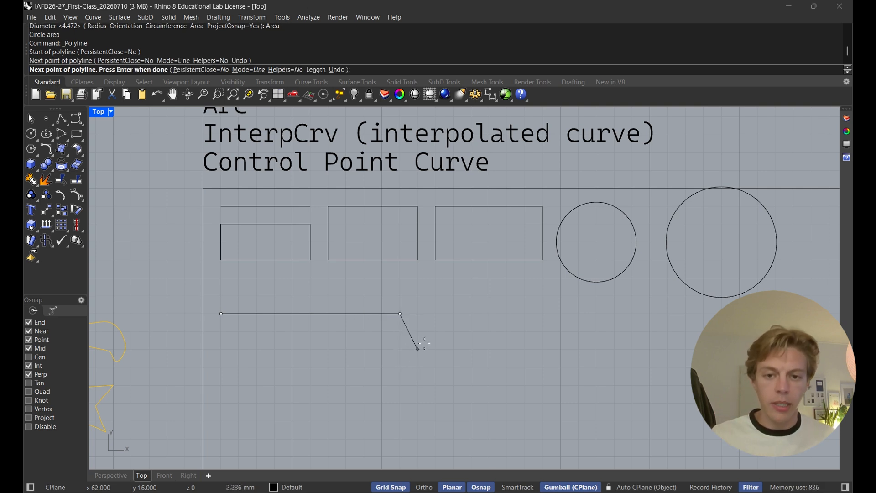
# Add a 15 mm diagonal segment down to the right, continue through 73, 13, and end the open polyline on the wider rectangle's lower edge.
pyautogui.write('15')
pyautogui.scroll(-4, 456, 344)
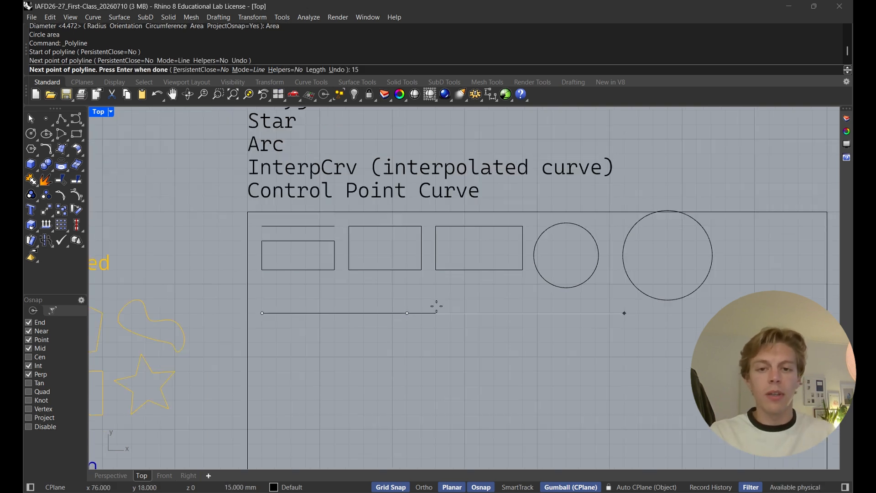
pyautogui.click(454, 346)
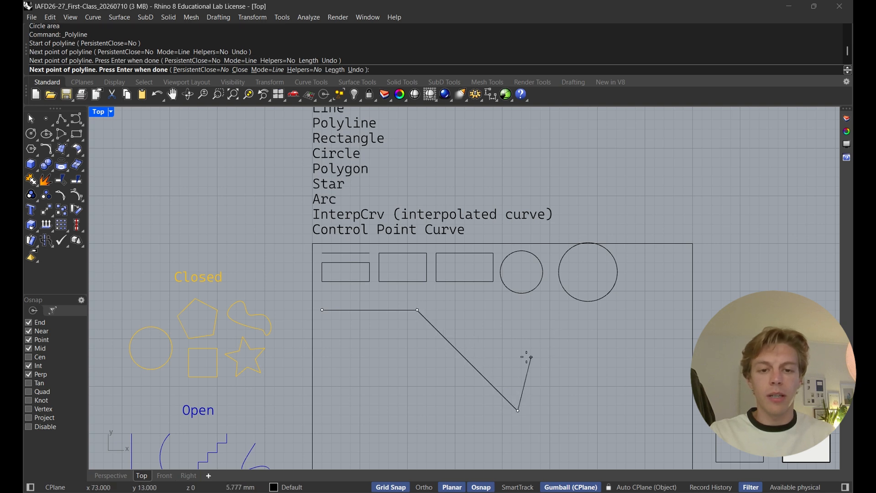
pyautogui.click(531, 357)
pyautogui.click(484, 310)
pyautogui.click(456, 289)
pyautogui.press('Return')
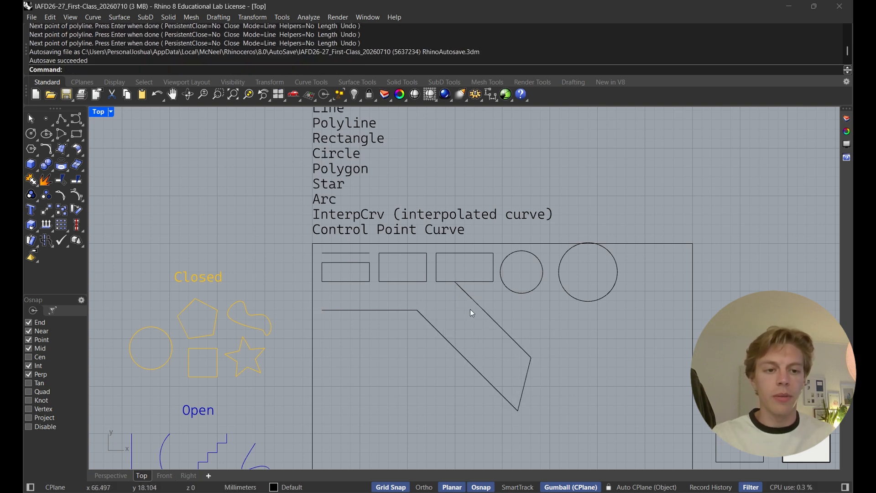
# Draw a six-sided inscribed polygon centred at 81, 14, below the larger circle.
pyautogui.scroll(-2, 473, 299)
pyautogui.moveTo(319, 217); pyautogui.dragTo(186, 138, button='right')
pyautogui.scroll(4, 286, 204)
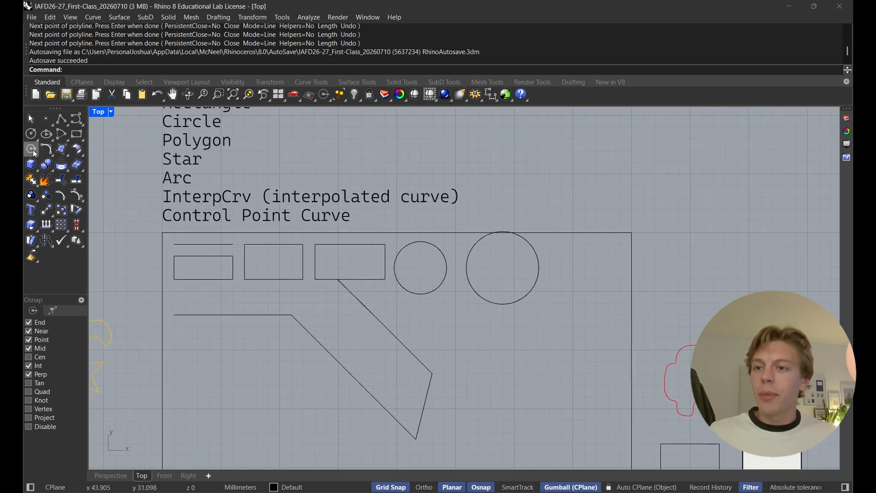
pyautogui.click(34, 152)
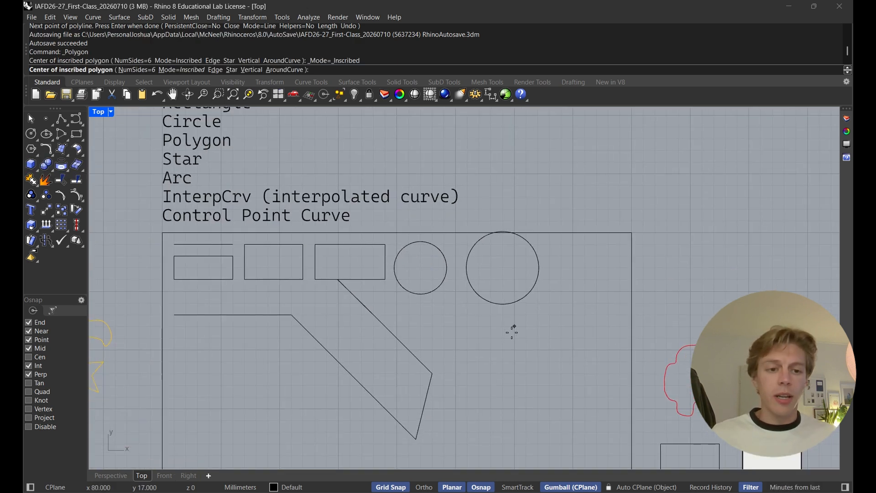
pyautogui.click(527, 361)
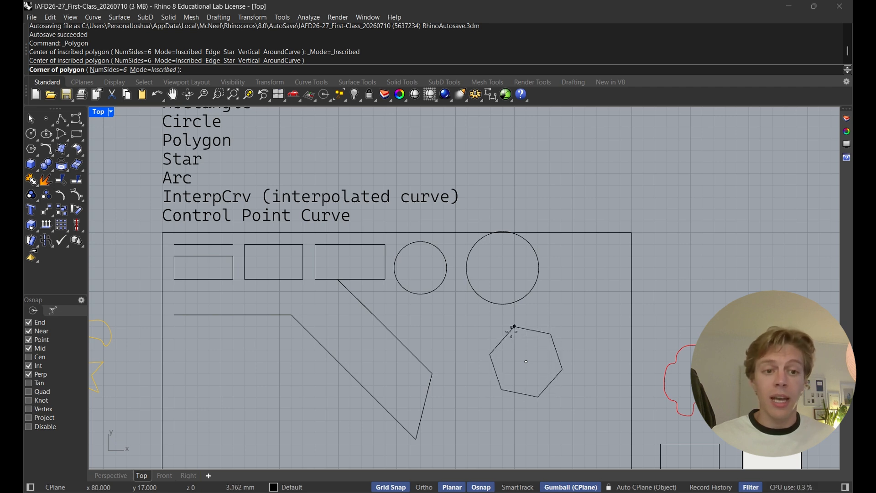
pyautogui.click(537, 330)
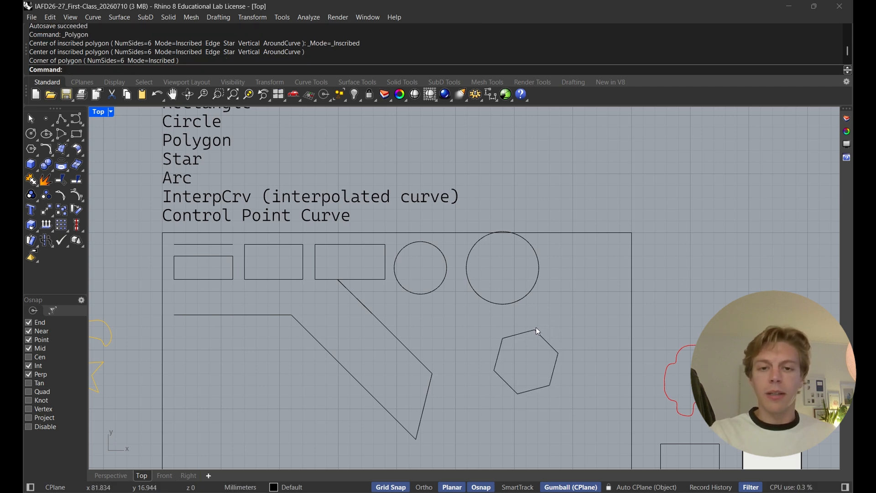
# Draw a 12-sided inscribed polygon with a radius of about 3.16 mm, centred at 86, 20 beside the larger circle.
pyautogui.press('Return')
pyautogui.click(133, 69)
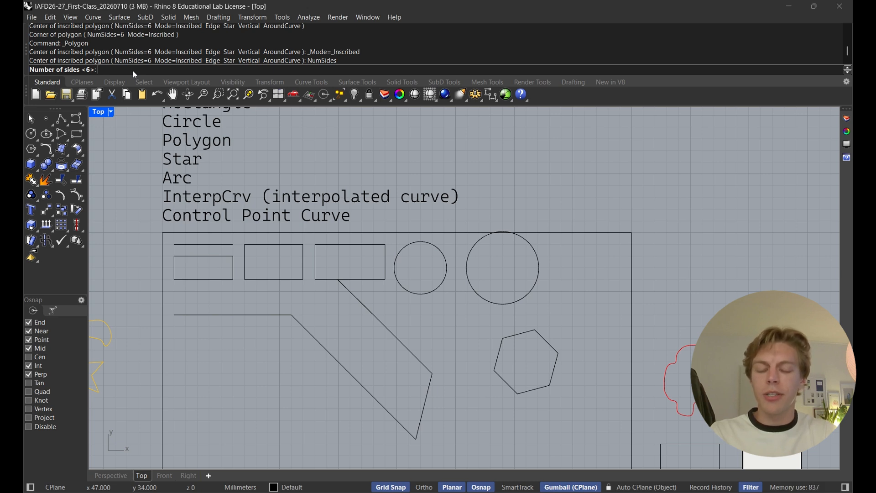
pyautogui.write('12')
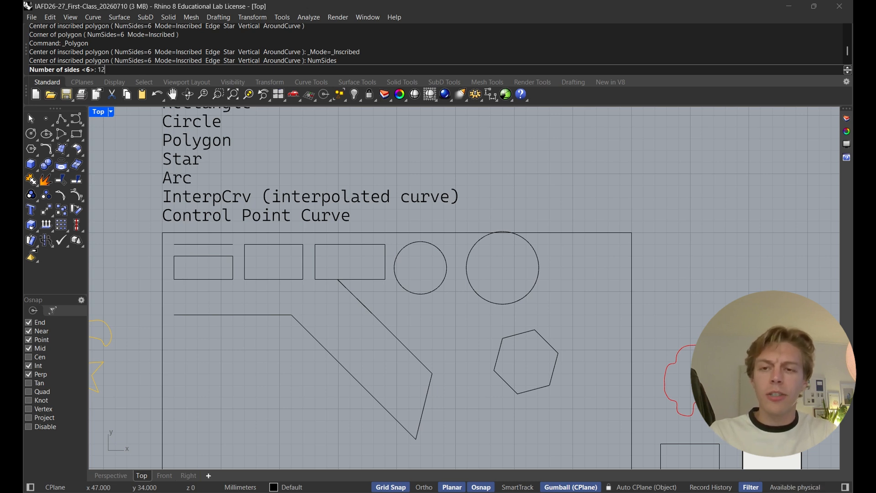
pyautogui.press('Return')
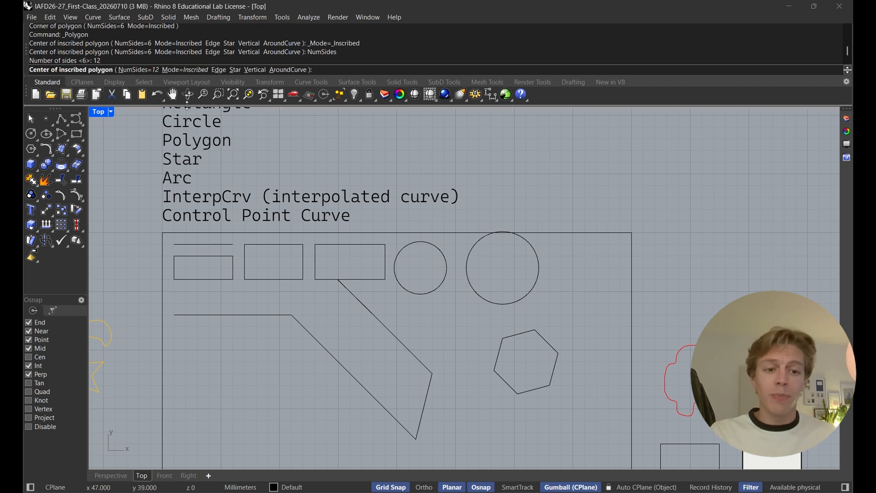
pyautogui.scroll(4, 750, 301)
pyautogui.click(497, 287)
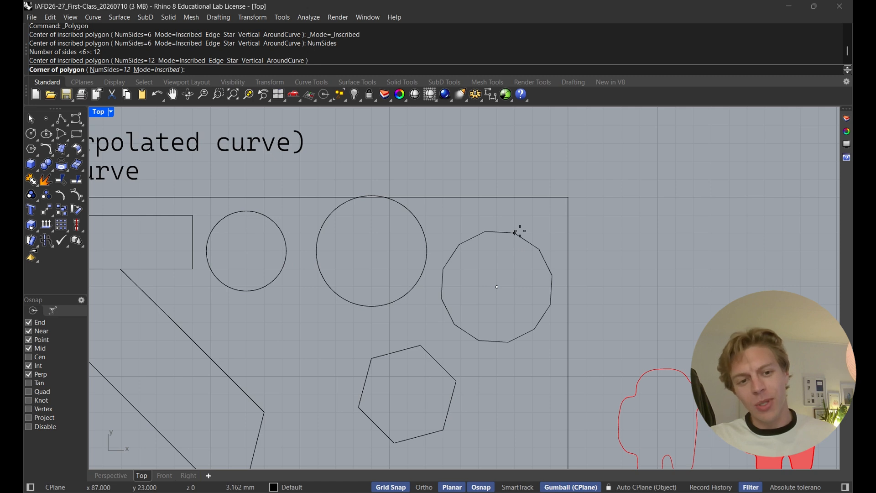
pyautogui.click(517, 233)
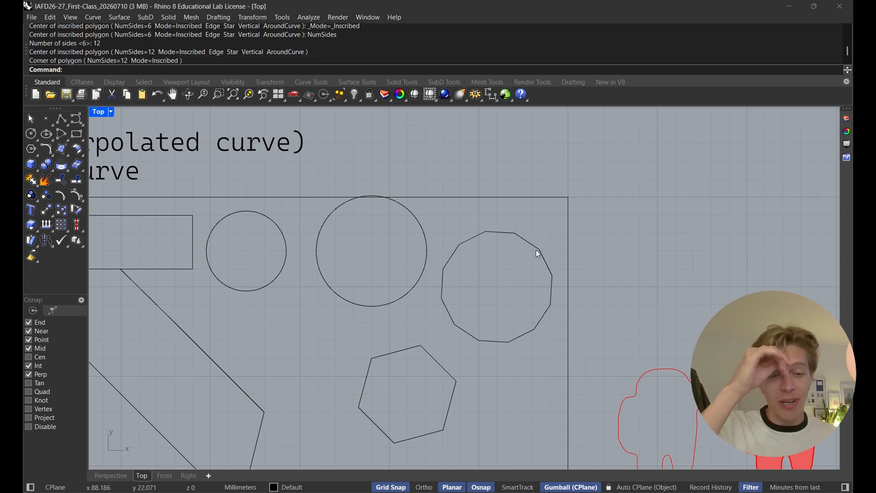
# Draw a six-pointed star centred at 75, 17 below the circles, with a 3 mm outer radius and a 1 mm inner radius.
pyautogui.scroll(-2, 518, 265)
pyautogui.scroll(2, 450, 280)
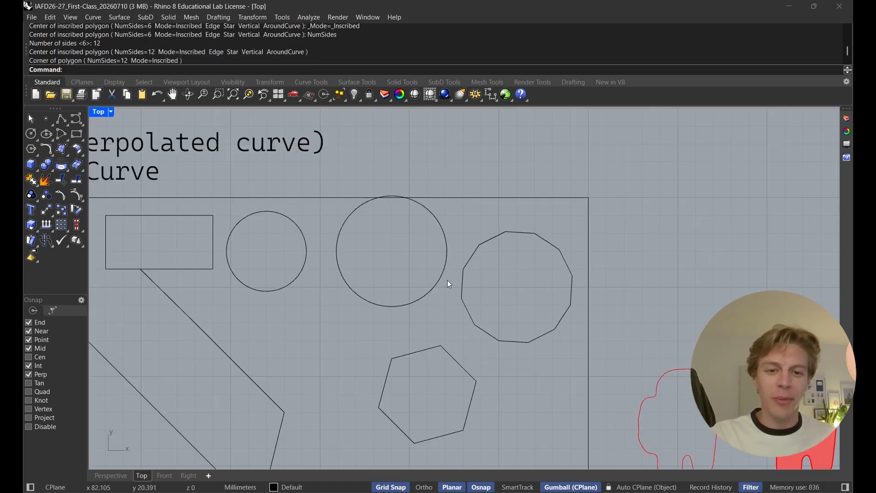
pyautogui.scroll(-3, 457, 283)
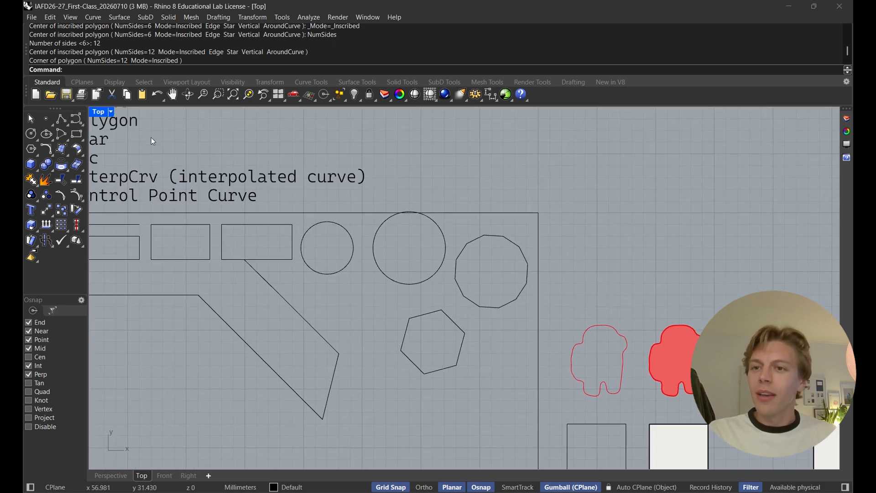
pyautogui.scroll(-3, 220, 145)
pyautogui.scroll(-1, 214, 178)
pyautogui.scroll(2, 208, 180)
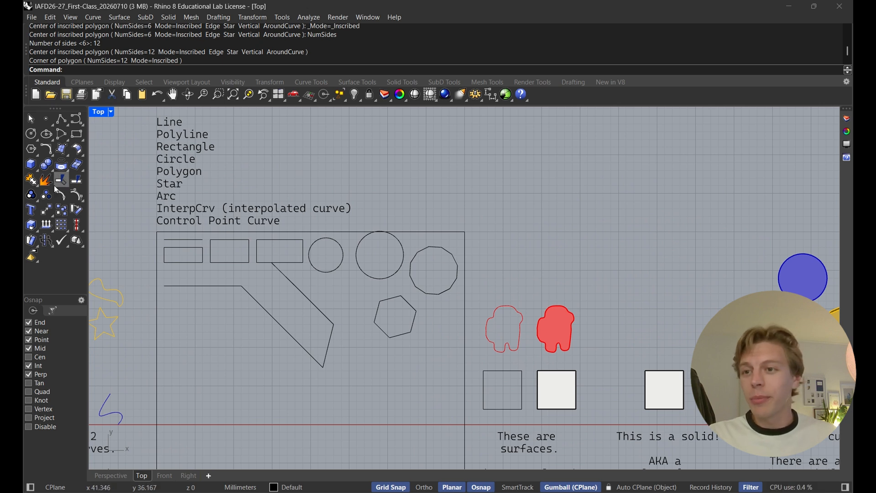
pyautogui.click(35, 153)
pyautogui.click(48, 185)
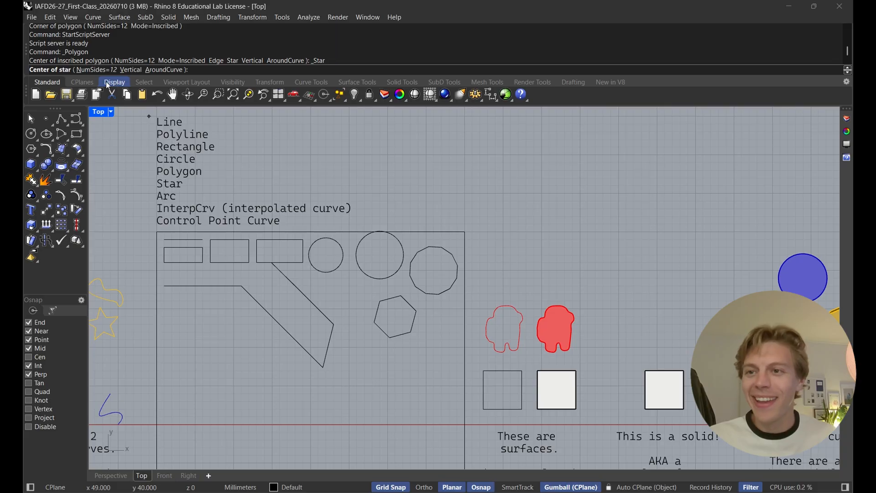
pyautogui.click(77, 70)
pyautogui.write('6')
pyautogui.press('Return')
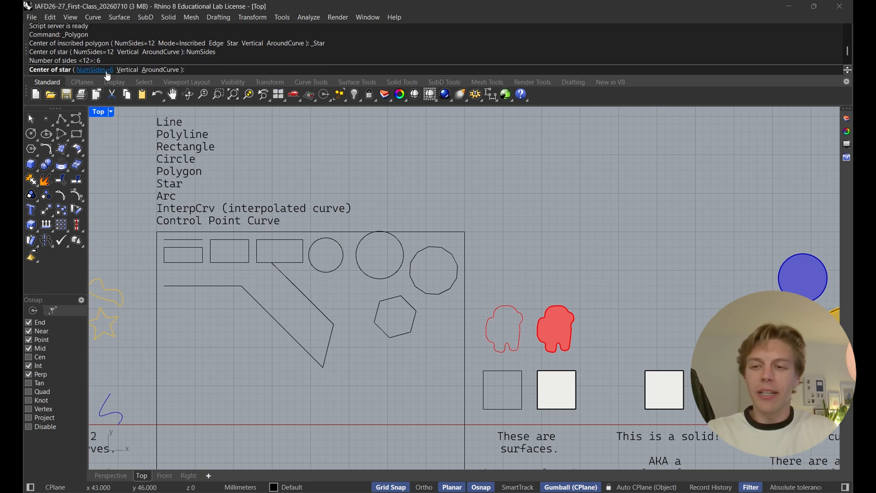
pyautogui.scroll(5, 365, 269)
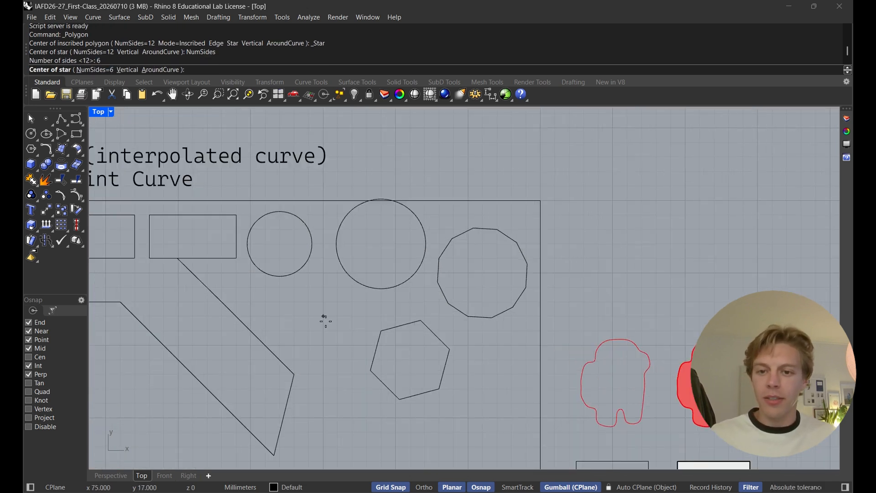
pyautogui.click(323, 316)
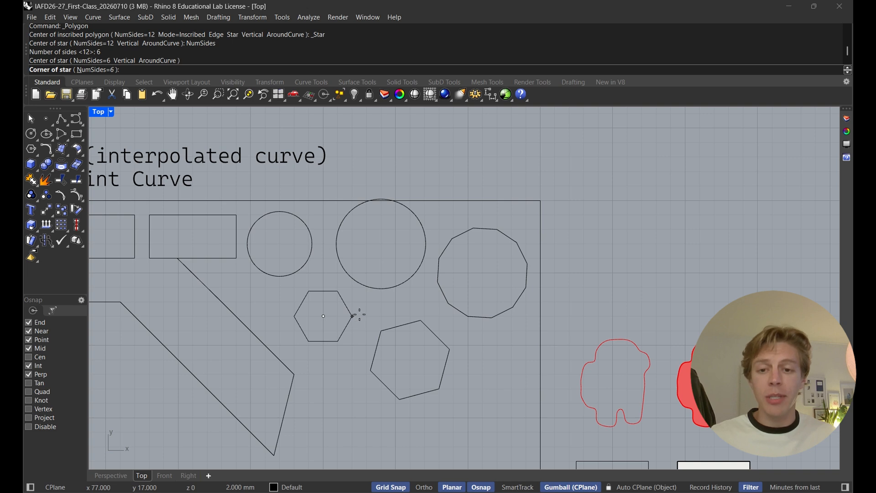
pyautogui.click(368, 315)
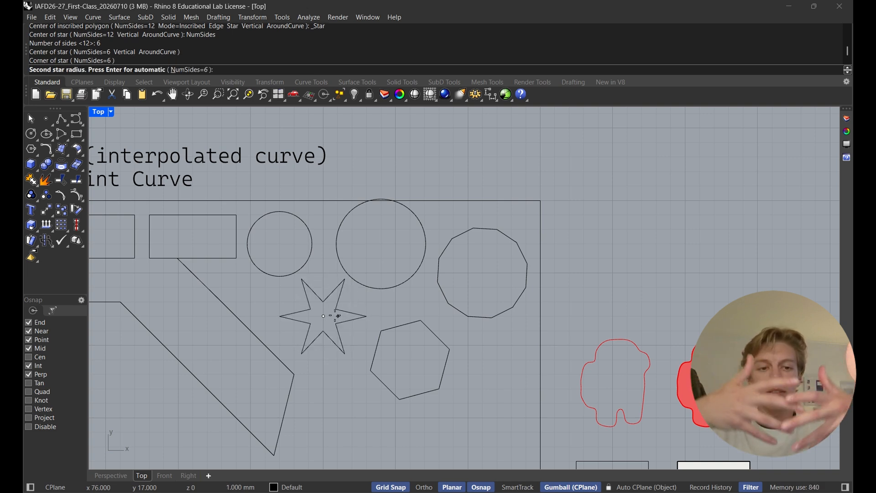
pyautogui.click(338, 316)
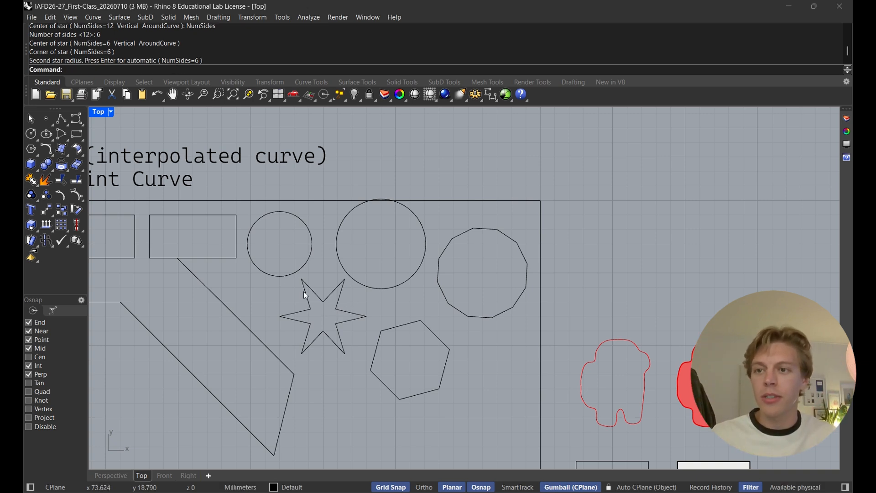
# Draw a single-segment diagonal polyline from 55, 4 to about 60, 9 below the open polyline.
pyautogui.scroll(-3, 290, 259)
pyautogui.scroll(-2, 292, 259)
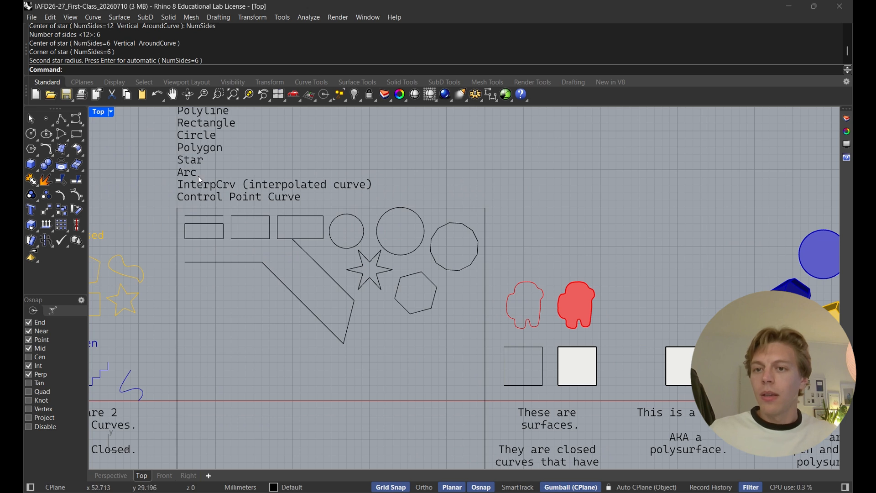
pyautogui.click(61, 134)
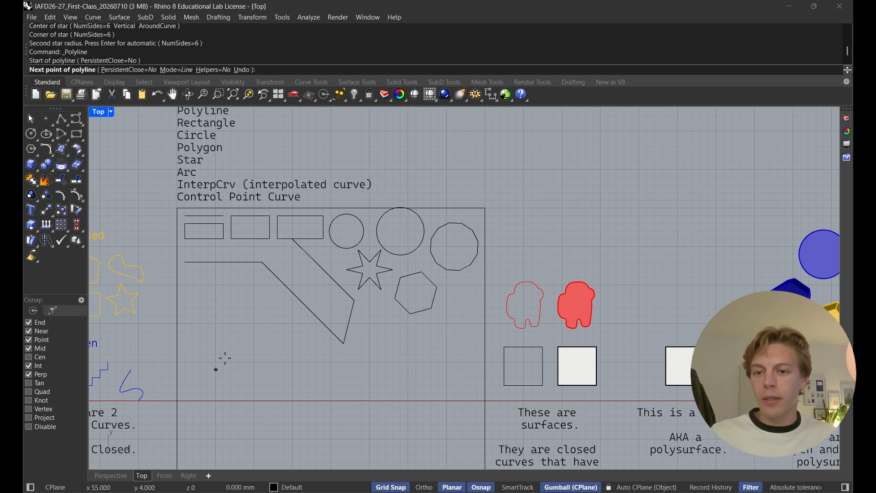
pyautogui.click(216, 369)
pyautogui.press('Return')
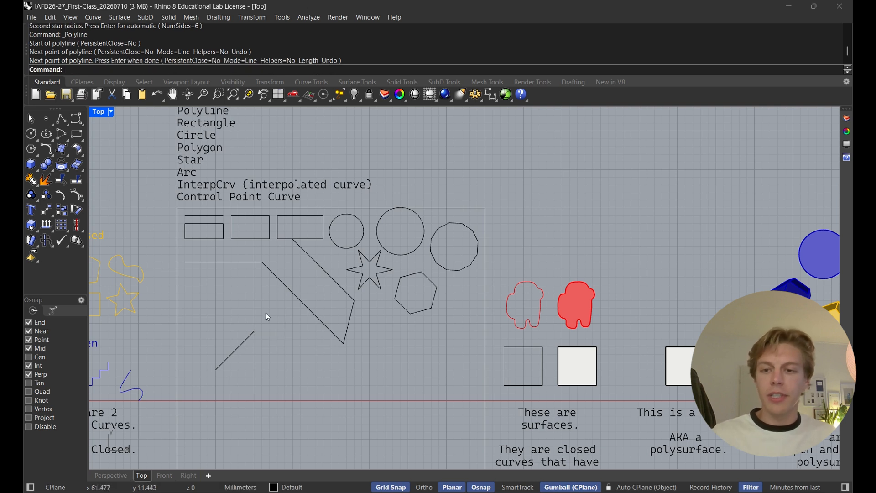
# Draw an arc centred at 70, 0 with a 5 mm radius, sweeping from 65, 0 over the top to the upper right, and select it.
pyautogui.click(62, 136)
pyautogui.scroll(4, 343, 313)
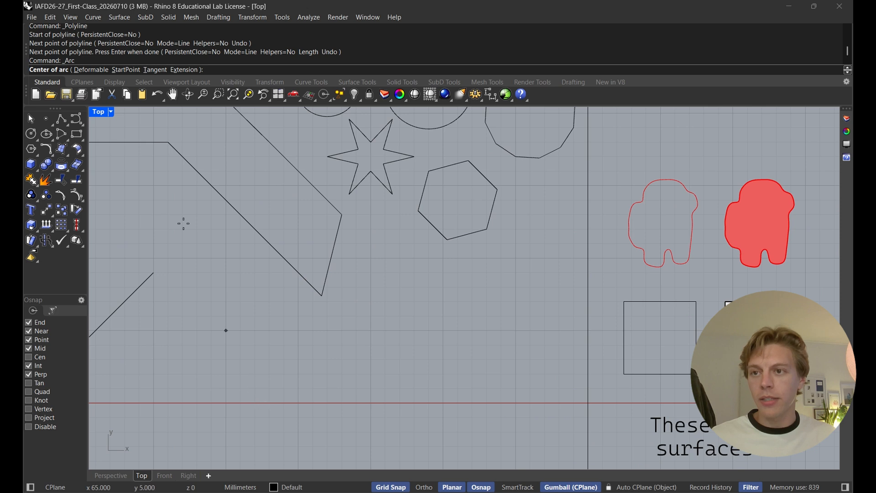
pyautogui.click(294, 403)
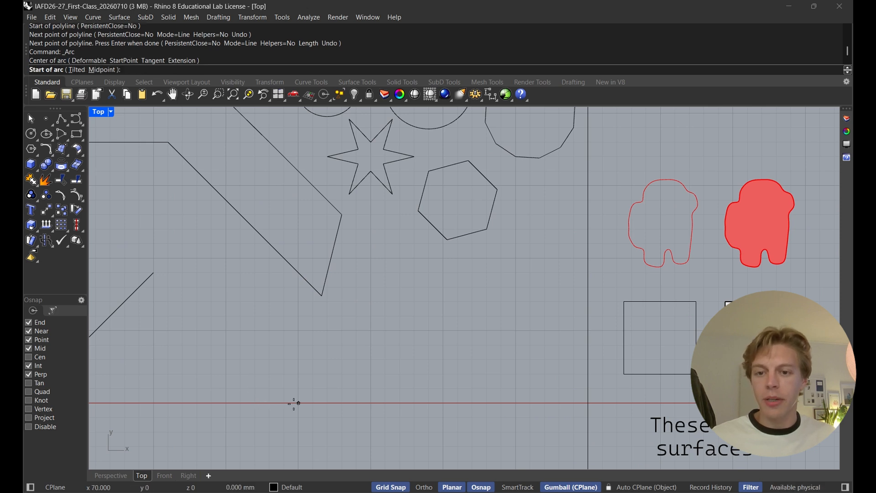
pyautogui.click(227, 403)
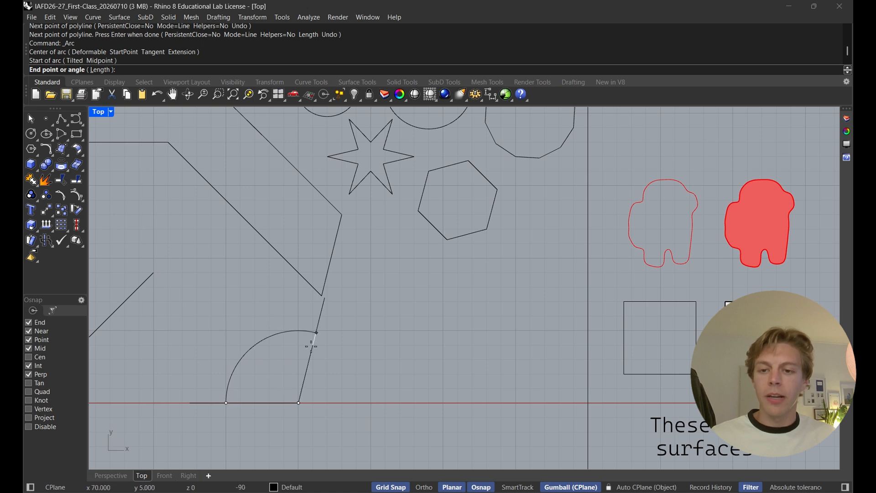
pyautogui.click(347, 373)
pyautogui.moveTo(347, 373); pyautogui.dragTo(380, 338, button='right')
pyautogui.click(268, 328)
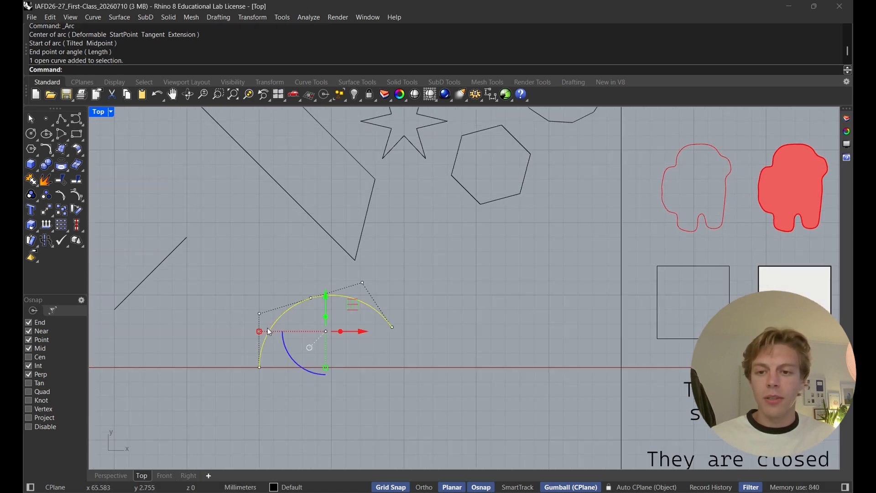
# Draw a second arc centred at 81, 7 with a 3 mm radius, ending it at its start point to form a full circle.
pyautogui.write('Arc')
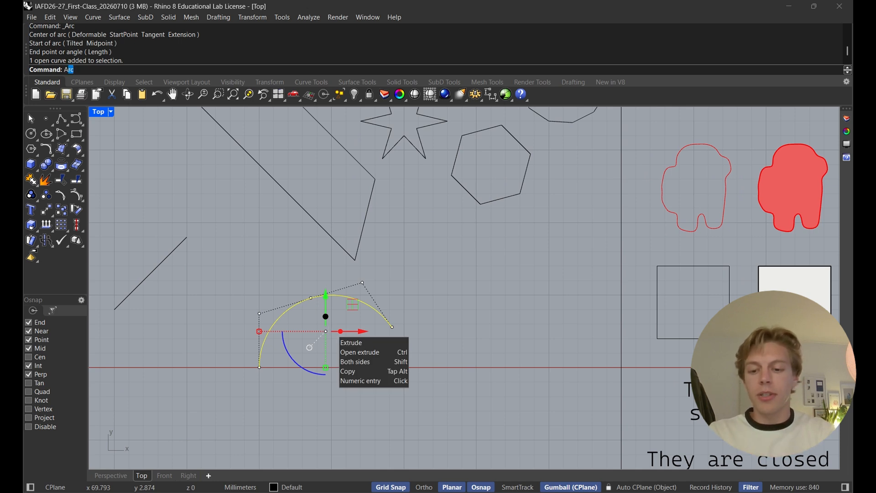
pyautogui.press('Return')
pyautogui.click(491, 266)
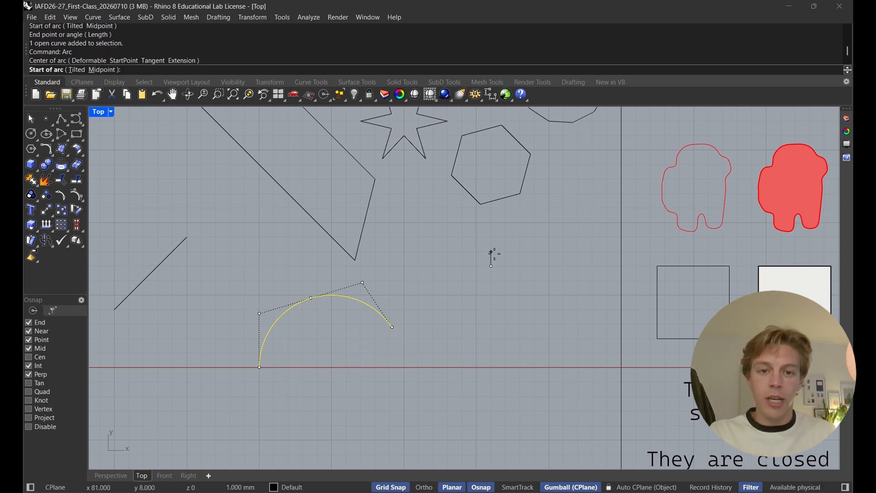
pyautogui.click(492, 223)
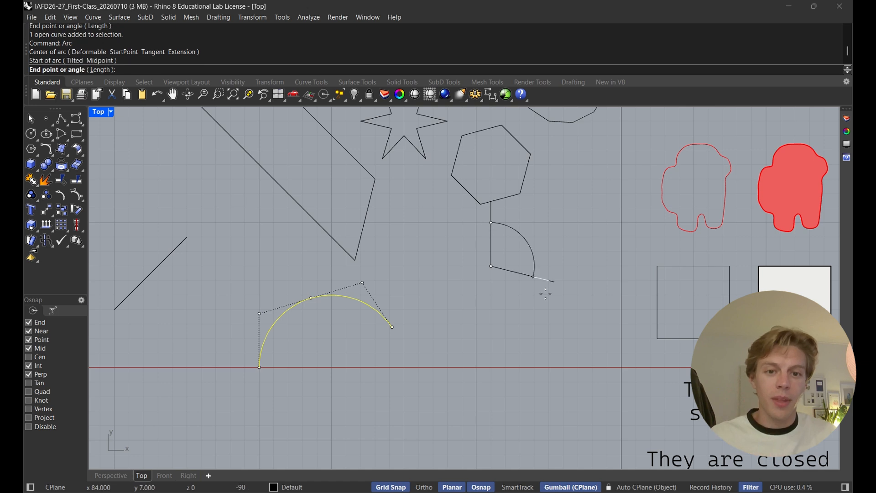
pyautogui.click(500, 224)
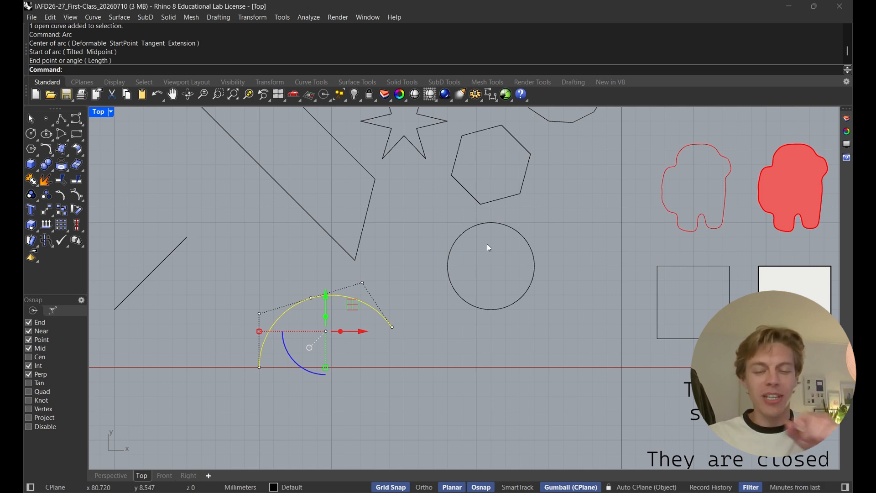
# Examine the freeform curve and the arc among the Open example curves beside the practice frame.
pyautogui.scroll(-3, 362, 277)
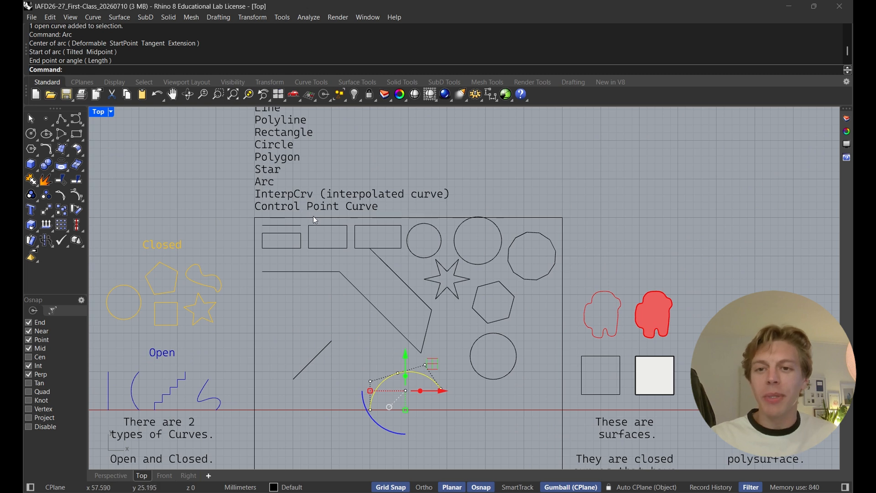
pyautogui.moveTo(312, 218); pyautogui.dragTo(352, 219, button='right')
pyautogui.click(227, 365)
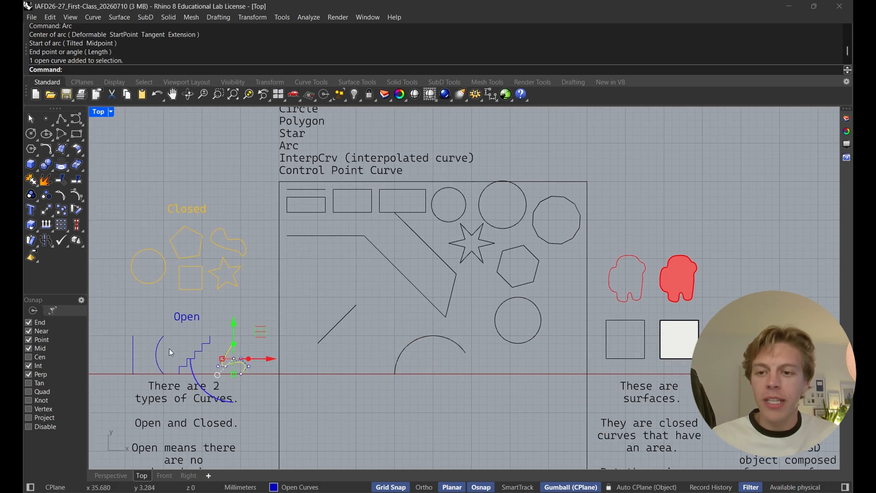
pyautogui.click(158, 347)
pyautogui.click(233, 363)
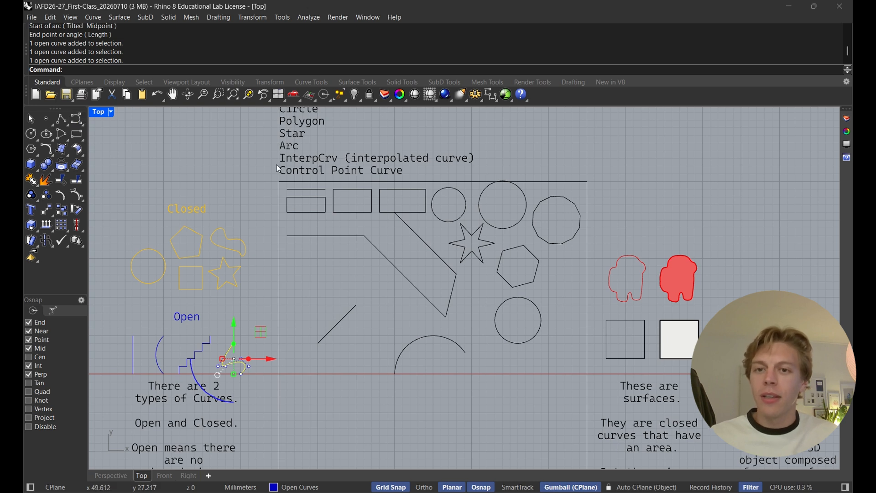
# Draw a closed seven-point interpolated curve from 54, 9 through 52, 15, 56, 17, 58, 15, 57, 13, 60, 12 and 63, 13, ending at its start.
pyautogui.click(83, 125)
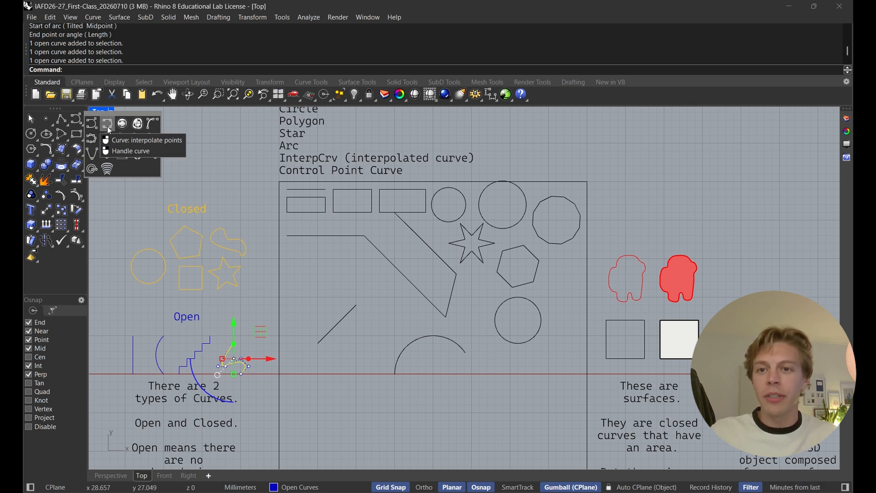
pyautogui.click(107, 126)
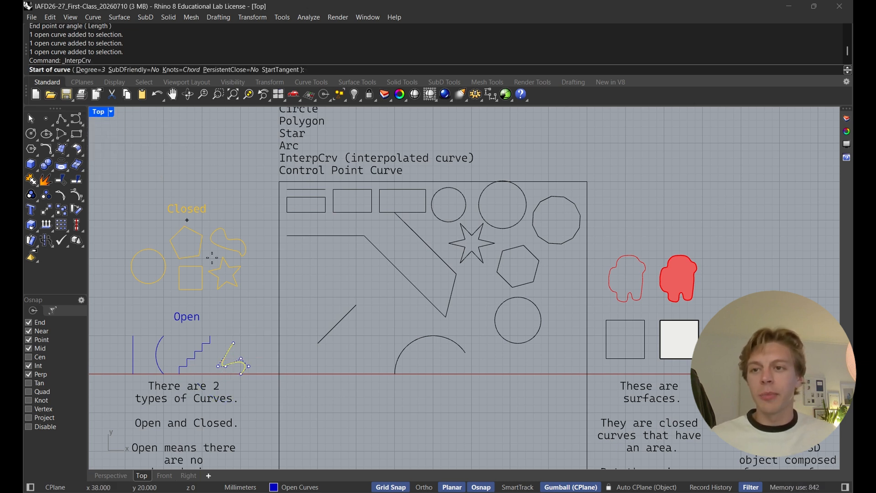
pyautogui.scroll(5, 294, 297)
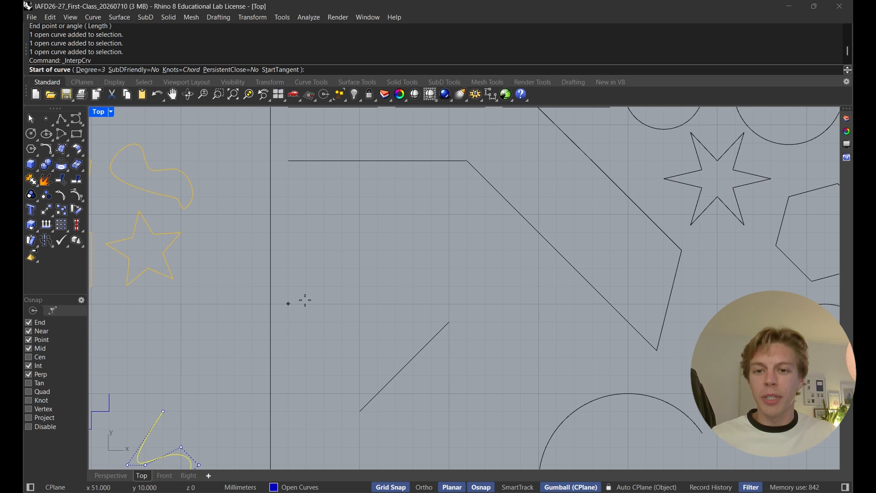
pyautogui.click(342, 322)
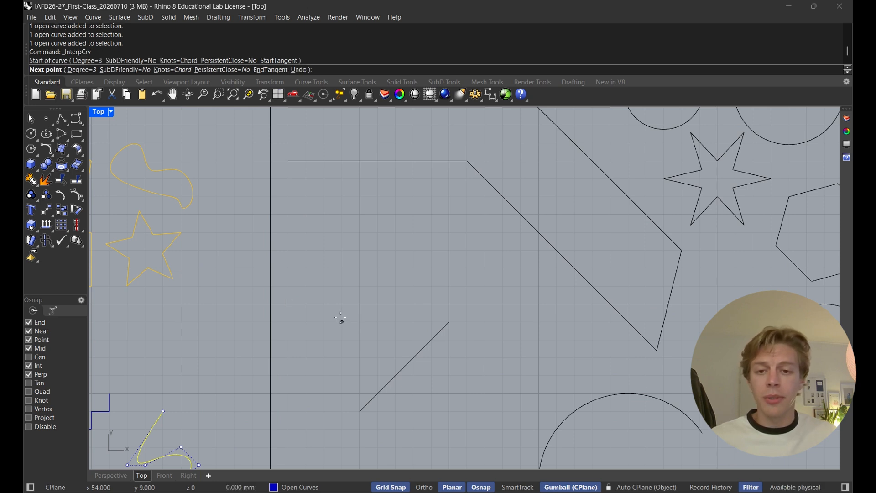
pyautogui.click(306, 214)
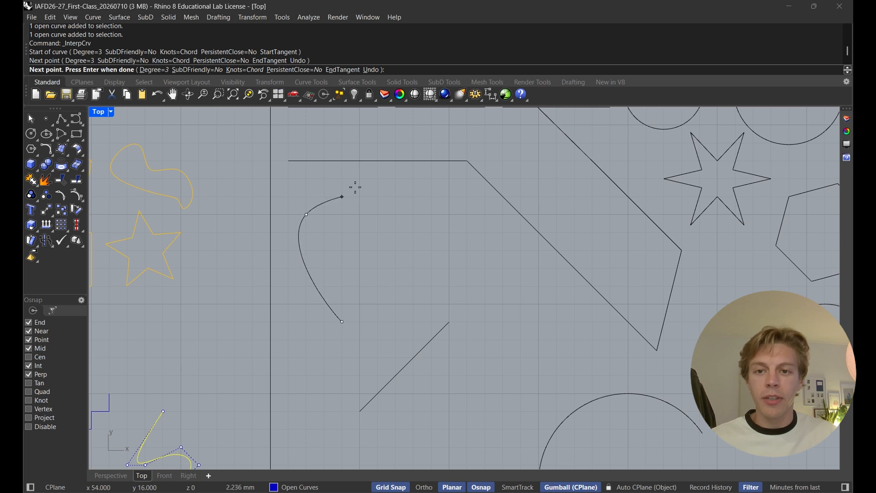
pyautogui.click(380, 181)
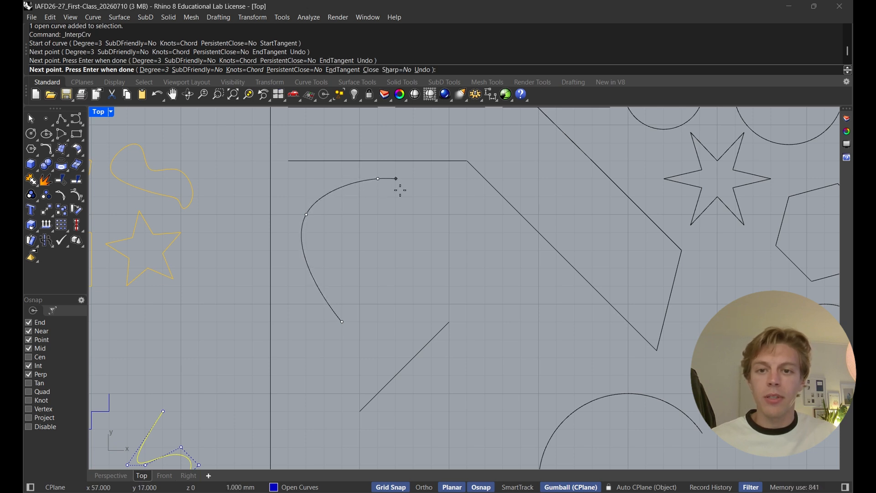
pyautogui.click(413, 215)
pyautogui.click(396, 250)
pyautogui.click(450, 268)
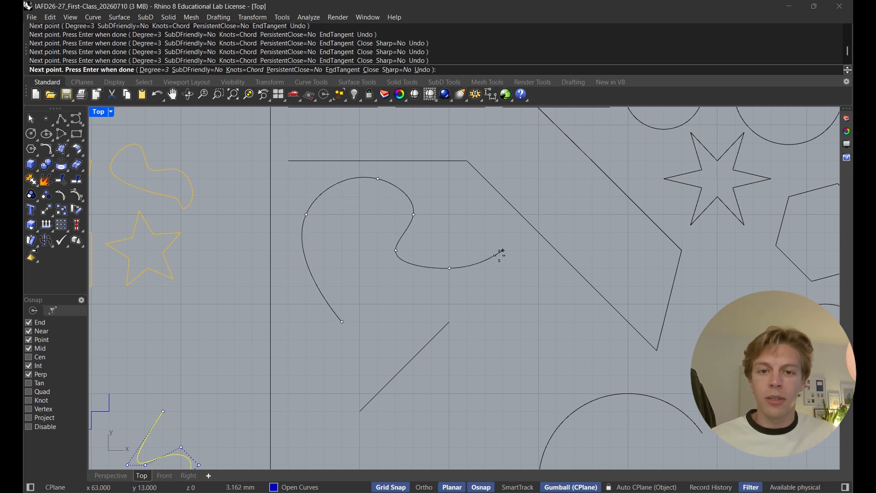
pyautogui.click(501, 252)
pyautogui.click(342, 322)
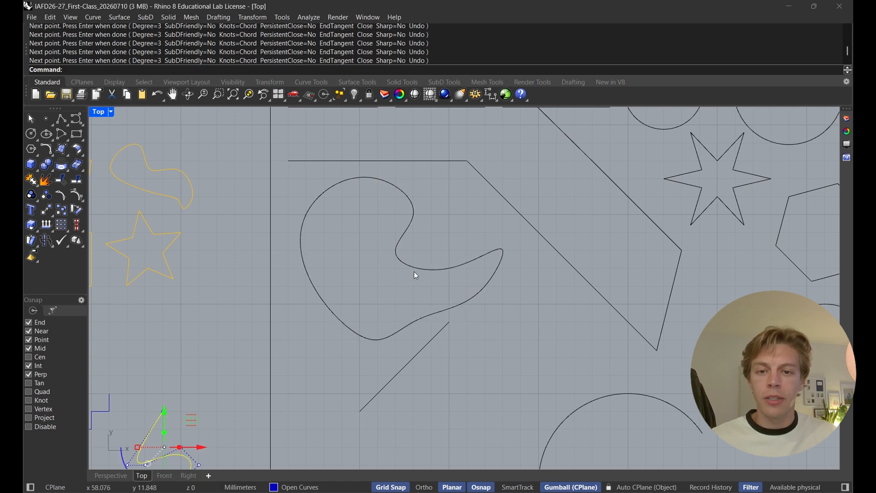
# Draw a large closed freeform control point curve of degree 3 around the arc, starting and ending at 62, 2 with 20 control points.
pyautogui.scroll(-3, 425, 270)
pyautogui.moveTo(431, 268); pyautogui.dragTo(352, 236, button='right')
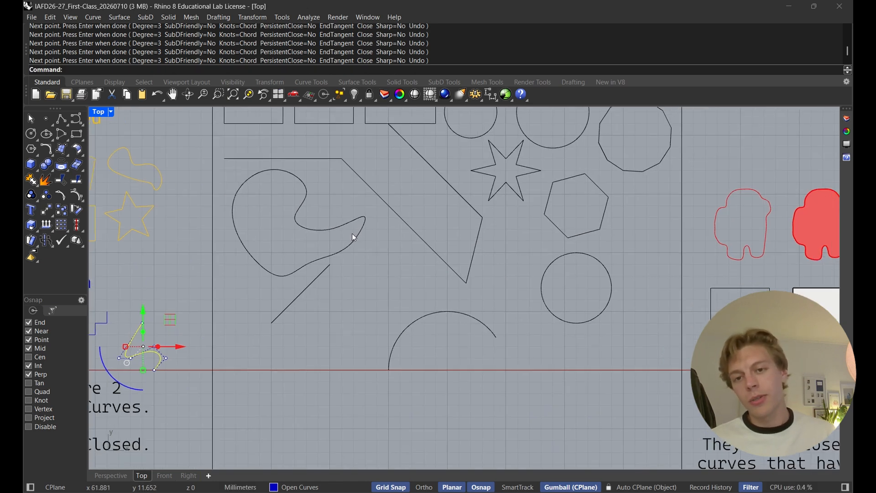
pyautogui.click(77, 119)
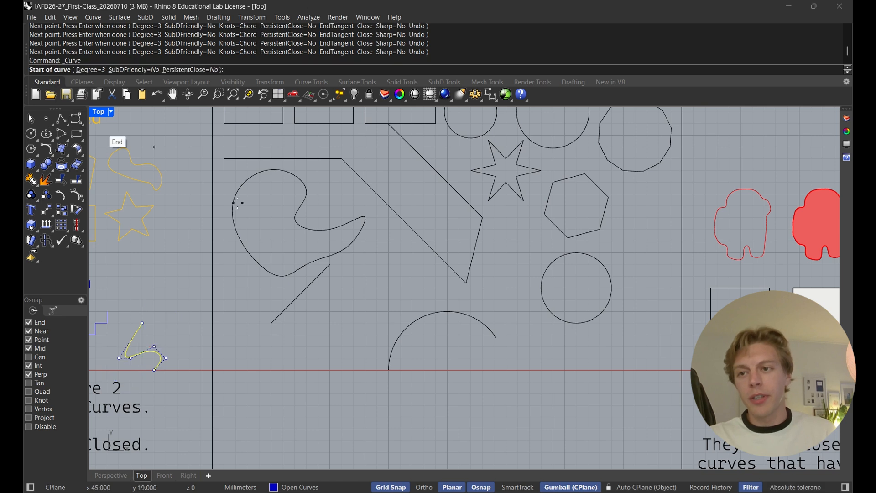
pyautogui.scroll(2, 340, 285)
pyautogui.click(358, 362)
pyautogui.click(357, 275)
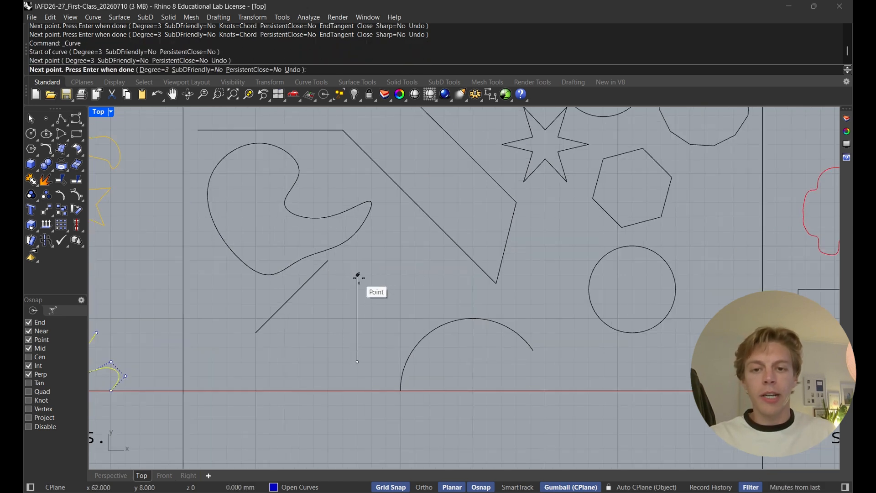
pyautogui.click(430, 275)
pyautogui.click(517, 275)
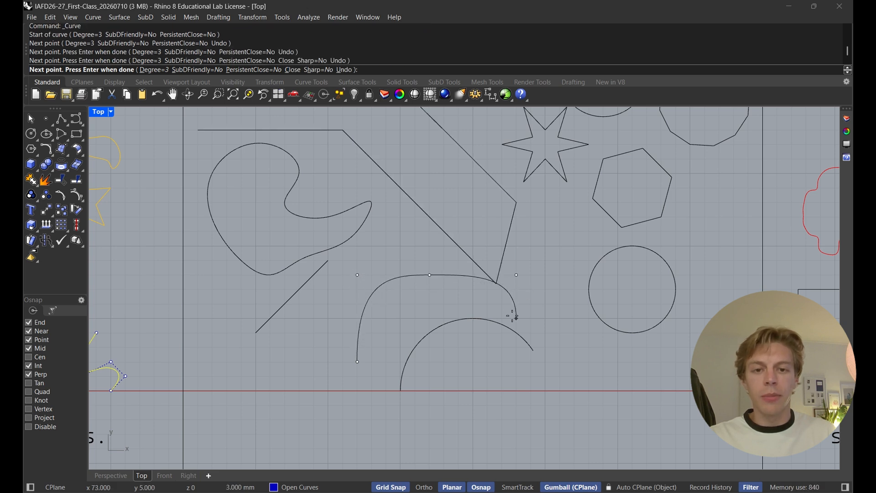
pyautogui.click(516, 348)
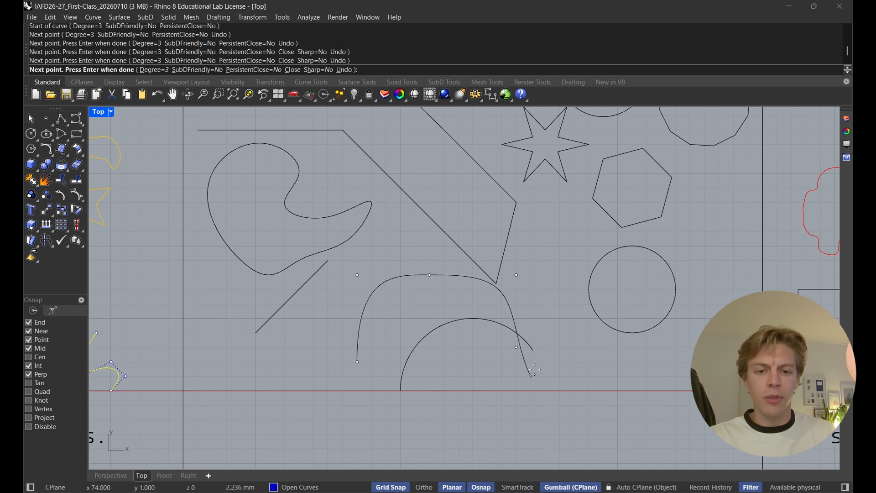
pyautogui.click(560, 376)
pyautogui.click(589, 348)
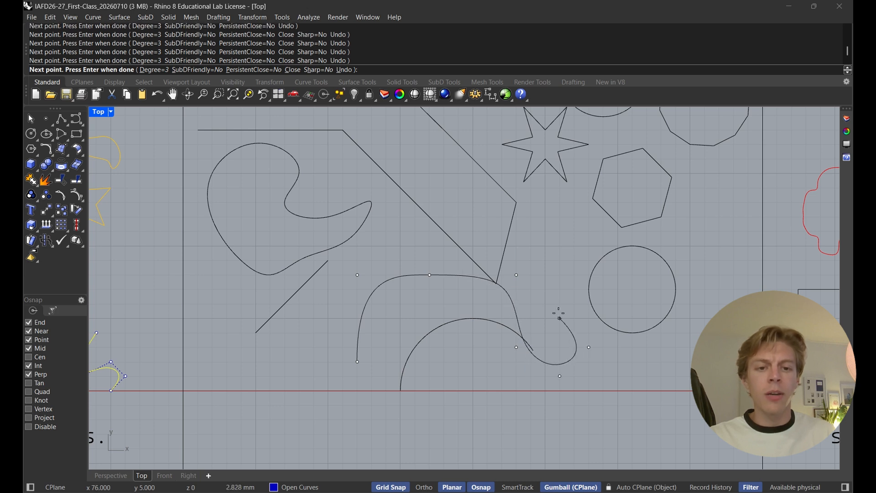
pyautogui.click(546, 304)
pyautogui.click(560, 275)
pyautogui.click(575, 246)
pyautogui.click(545, 217)
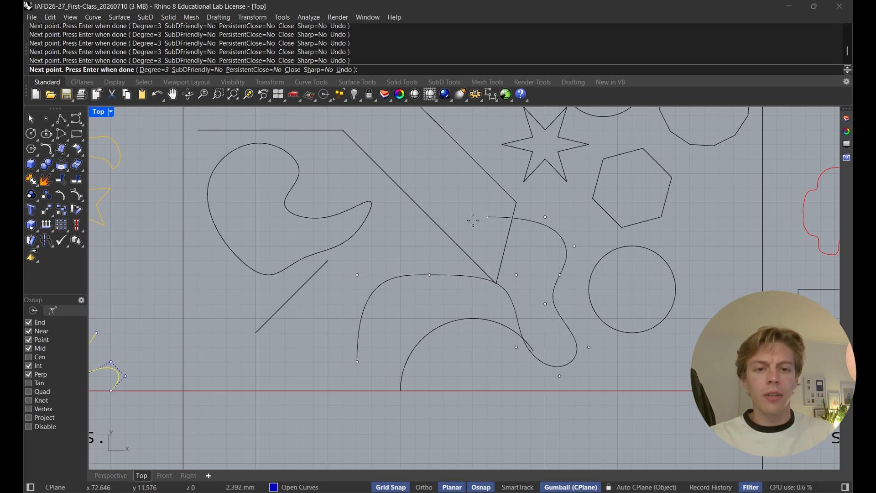
pyautogui.click(459, 218)
pyautogui.click(458, 188)
pyautogui.click(415, 173)
pyautogui.click(400, 232)
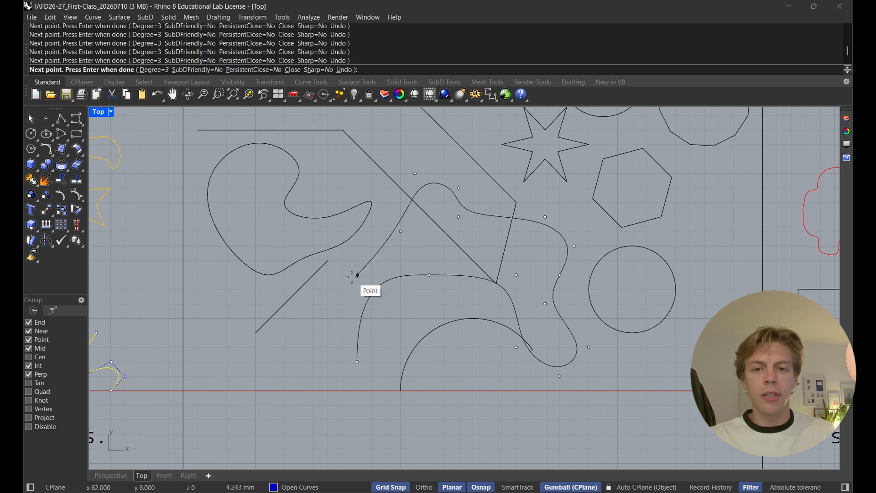
pyautogui.click(358, 275)
pyautogui.click(343, 289)
pyautogui.click(299, 348)
pyautogui.click(313, 377)
pyautogui.click(342, 391)
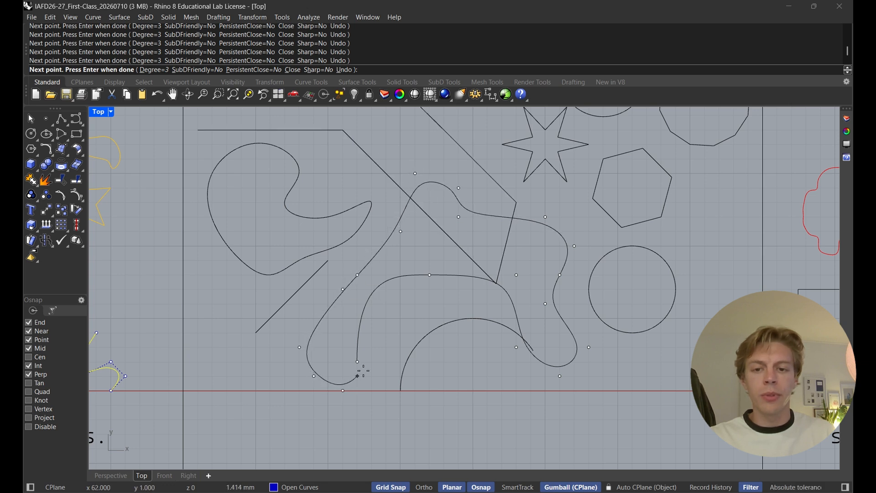
pyautogui.click(357, 361)
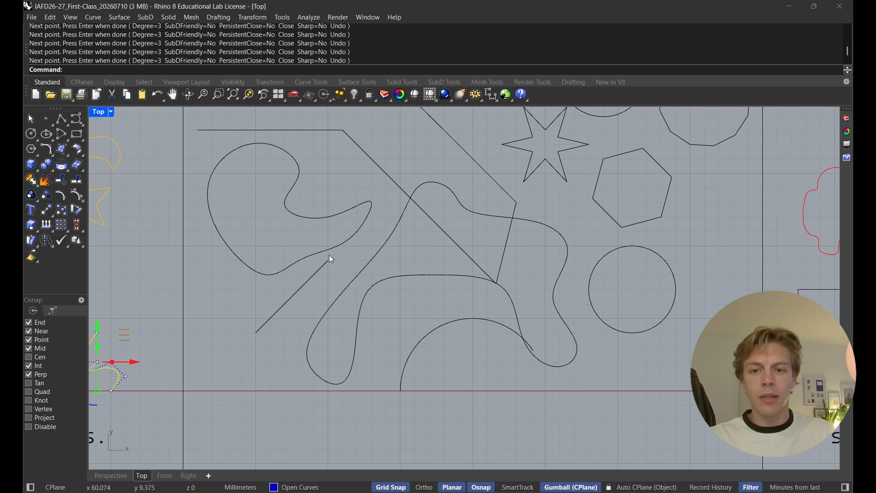
# Select the closed control point curve and review the practice frame against the list of commands to try and the neighbouring geometry examples.
pyautogui.scroll(-2, 393, 288)
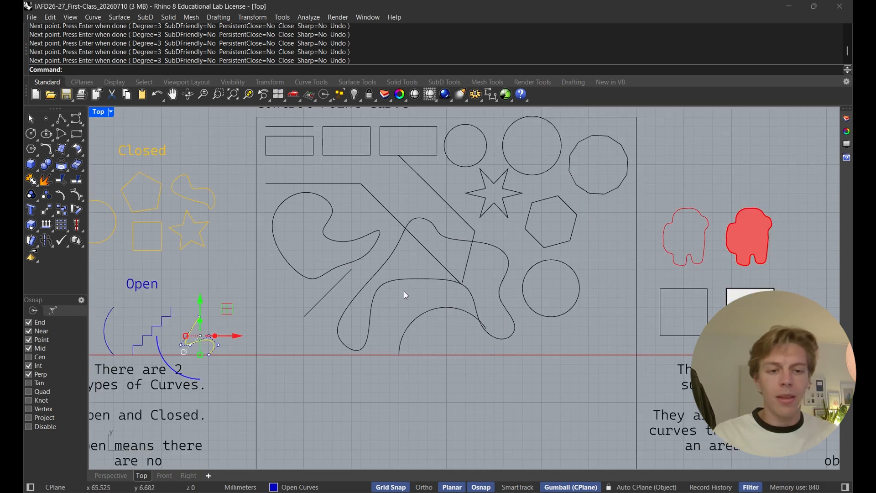
pyautogui.click(414, 279)
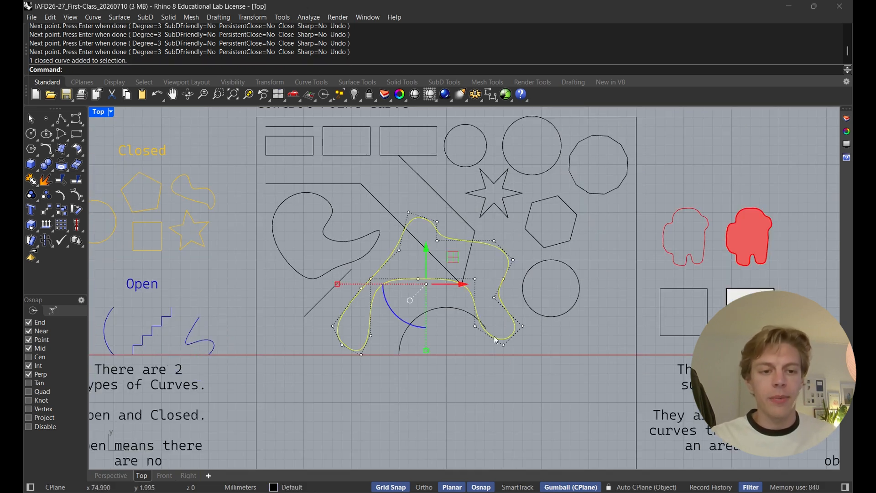
pyautogui.moveTo(425, 162); pyautogui.dragTo(423, 252, button='right')
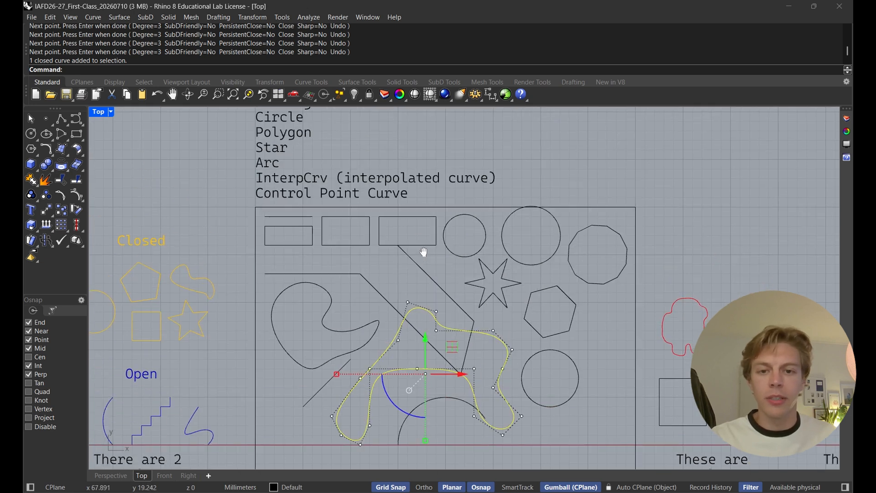
pyautogui.scroll(-3, 424, 252)
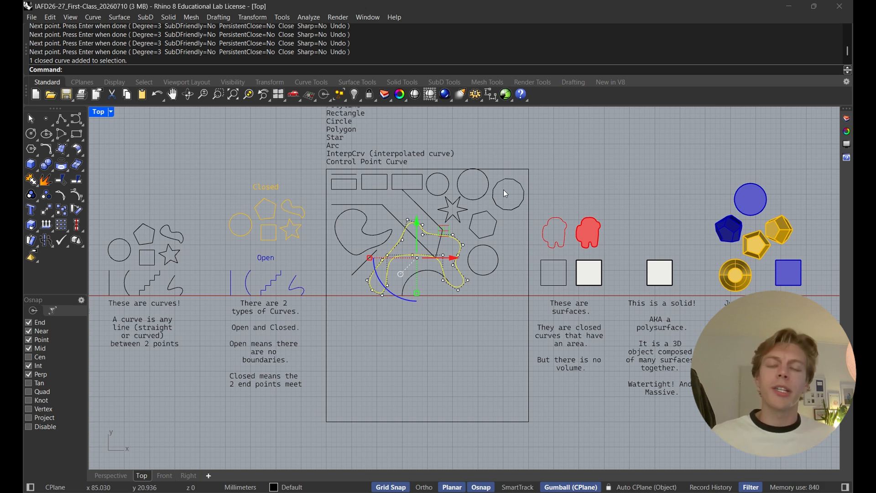
pyautogui.moveTo(403, 267); pyautogui.dragTo(443, 305, button='right')
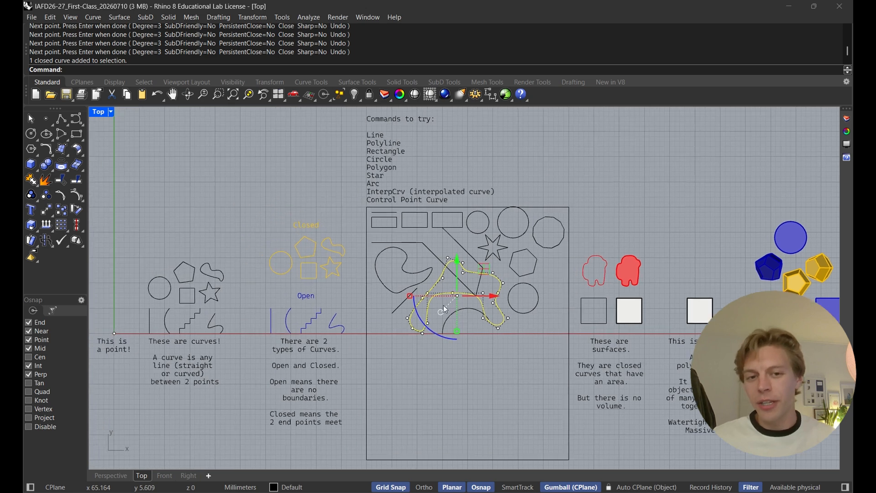
pyautogui.moveTo(519, 311); pyautogui.dragTo(599, 366, button='right')
pyautogui.moveTo(519, 400); pyautogui.dragTo(505, 380, button='right')
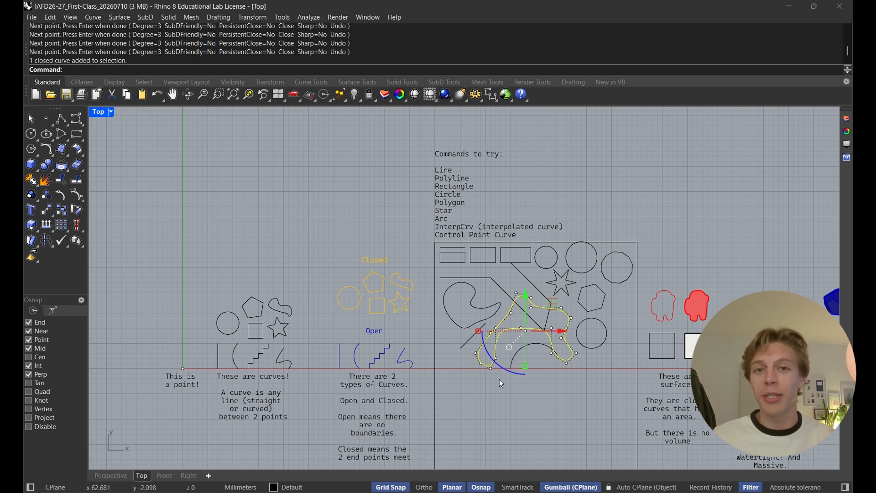
pyautogui.moveTo(516, 354); pyautogui.dragTo(455, 343, button='right')
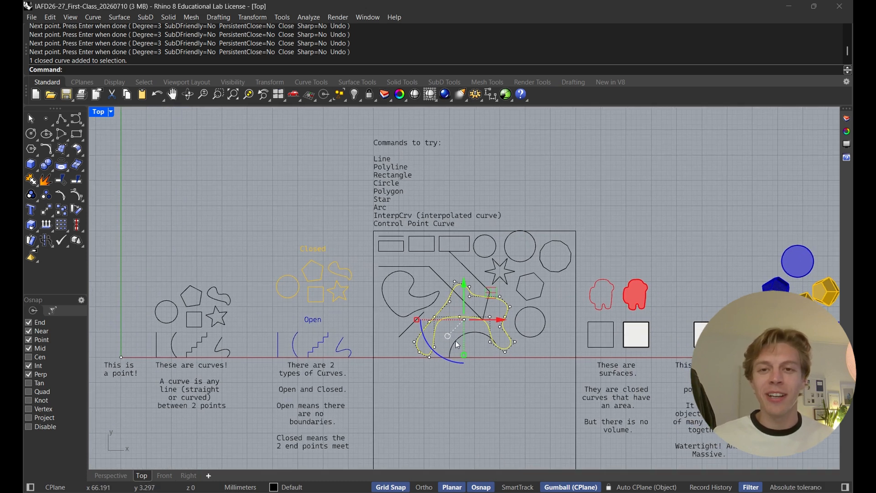